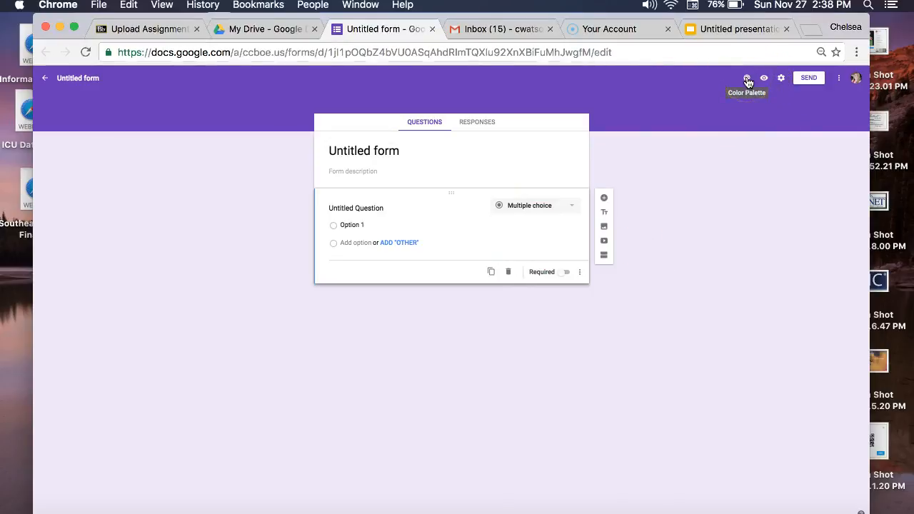
- Change the form's theme color to green and title the form "Novel Choice for Spring 2017"
left_click(747, 79)
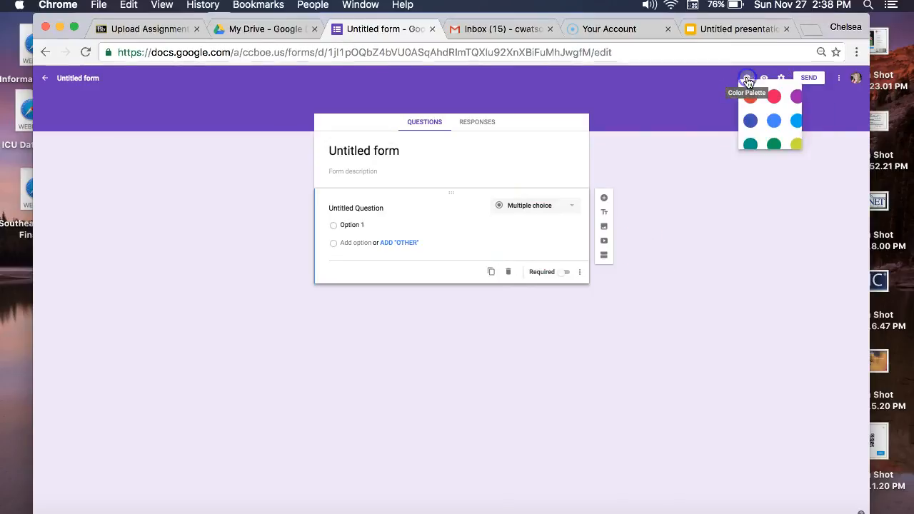
left_click(774, 152)
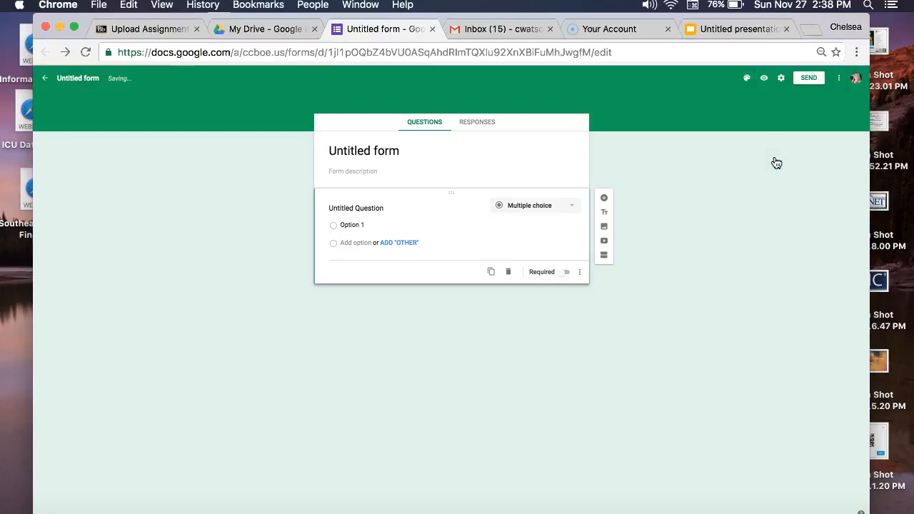
left_click(354, 155)
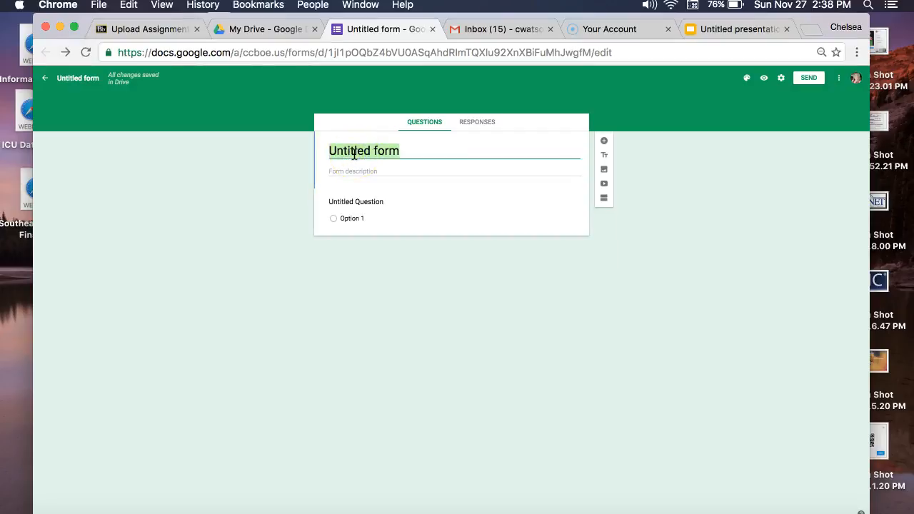
type("Novel Choic")
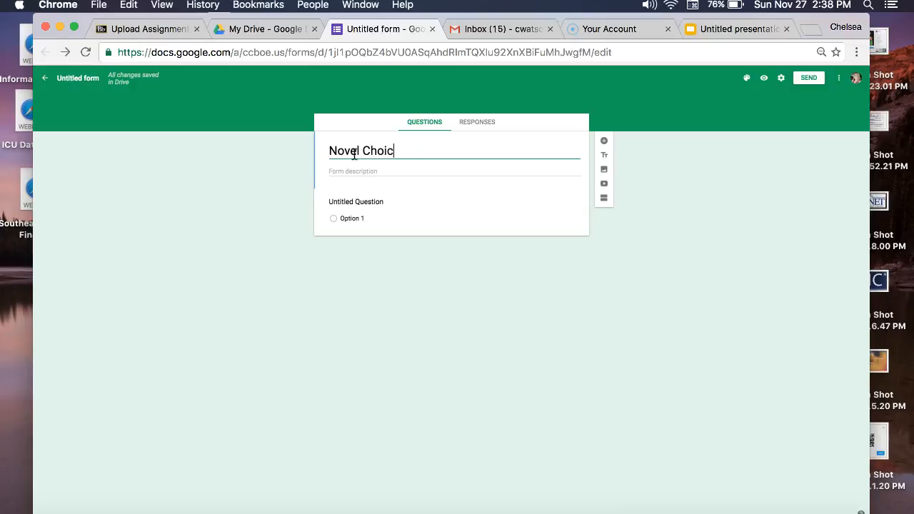
type("e for Spr")
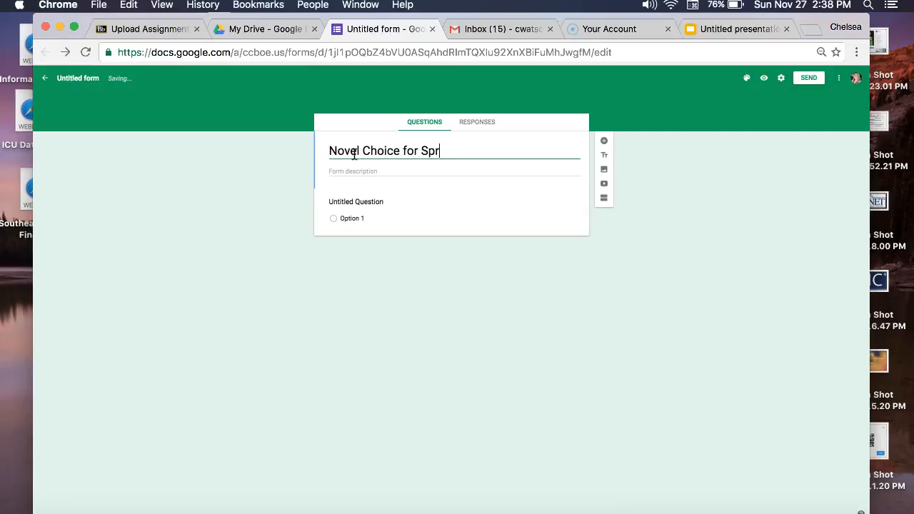
type("ing 2017")
left_click(456, 202)
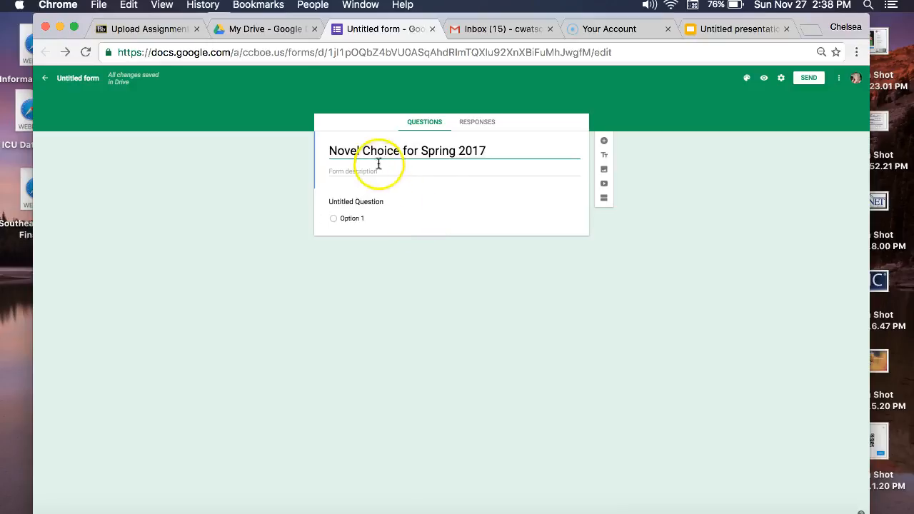
- Enter the form description "Students will choose ONE novel that they want to read during the second semester of school."
left_click(357, 172)
type("St")
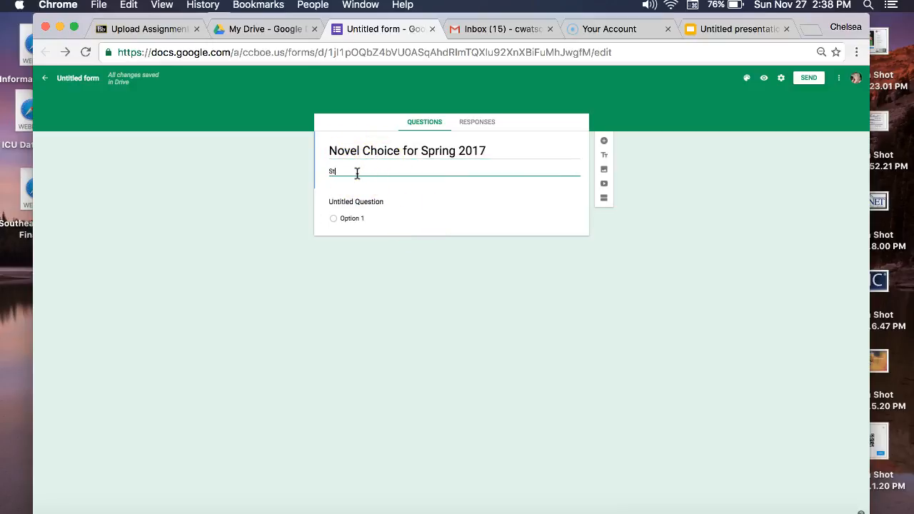
type("udents will choose ONE novel that they want to read during t")
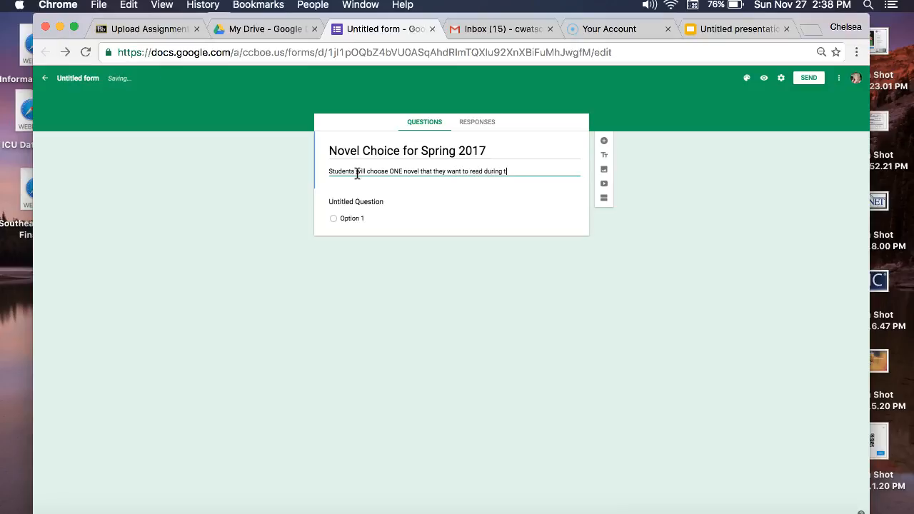
type("he second semester of school.")
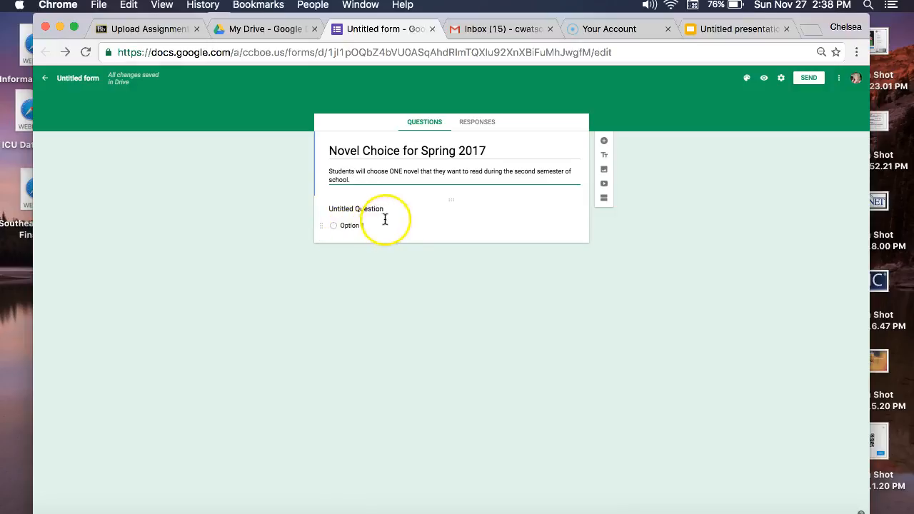
left_click(604, 169)
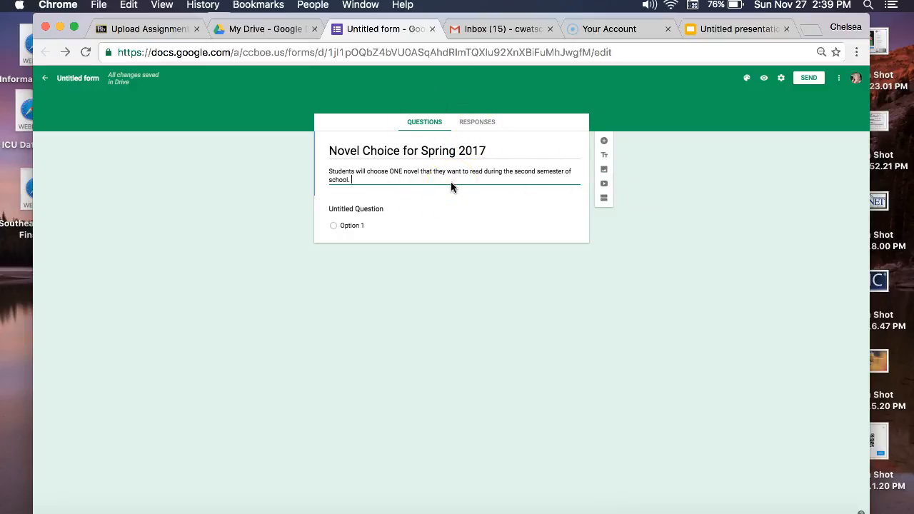
- Word the first question "Choose one of the following novels:" and set its first option to "Divergent"
left_click(369, 205)
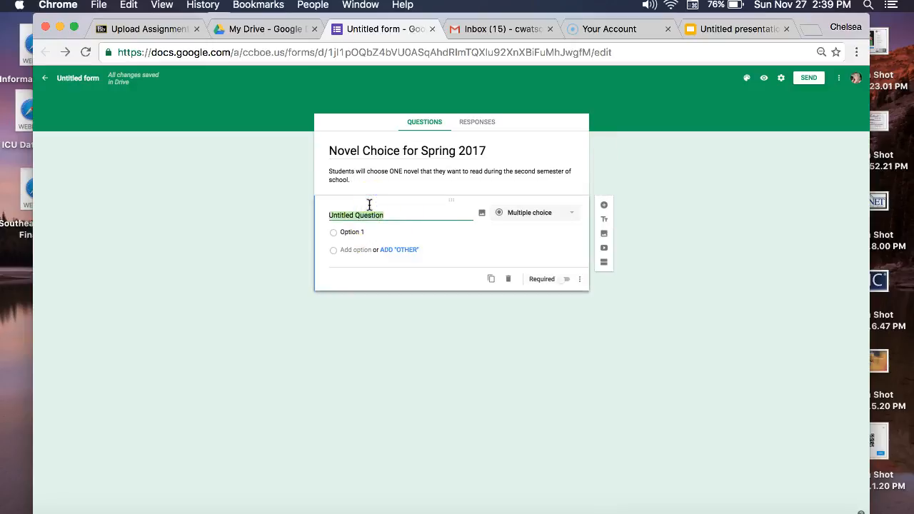
type("Choose one of the following novels:")
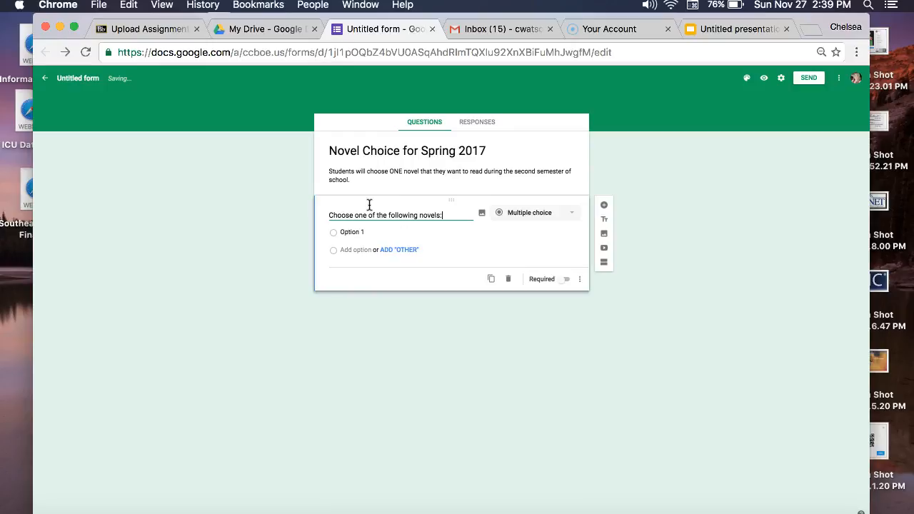
left_click(349, 230)
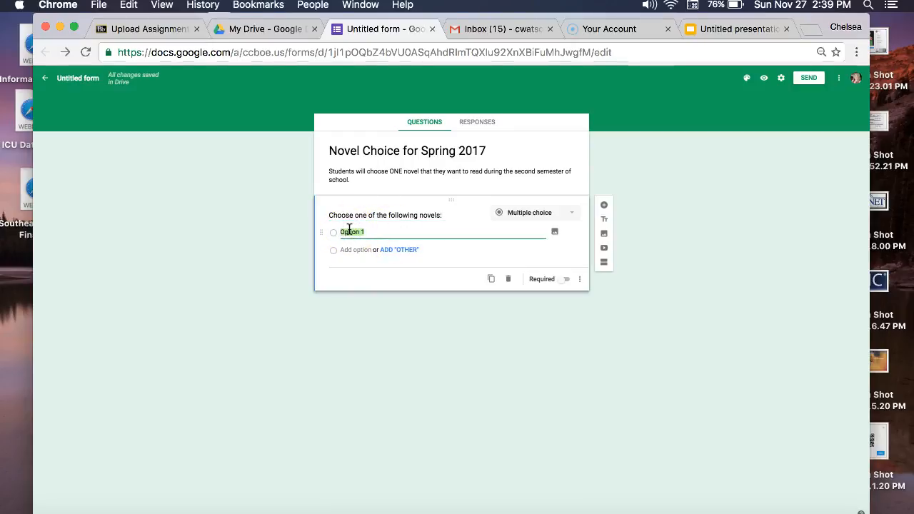
type("Divergent")
key("Tab")
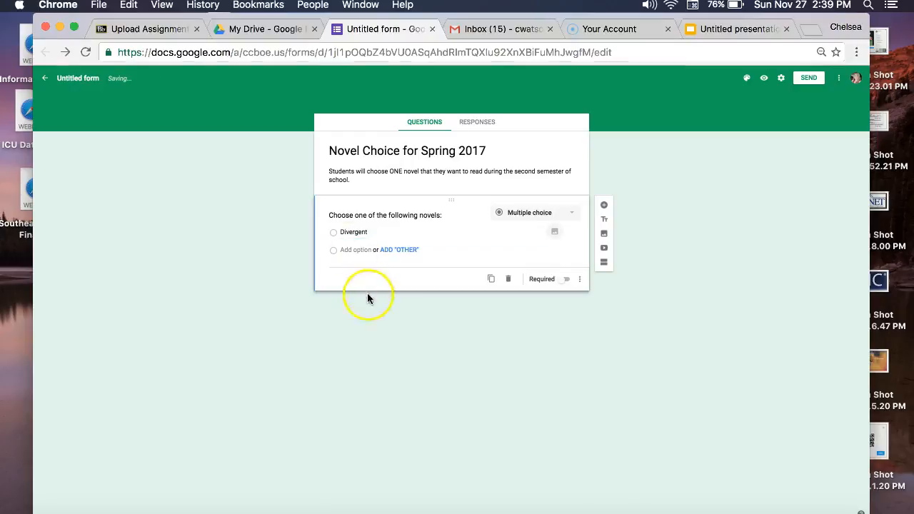
- Add the answer options "The Mazer Runner" and "Harry Potter (The Sorcerer's Stone)" to the novel question
left_click(352, 250)
type("The Mazer Runner")
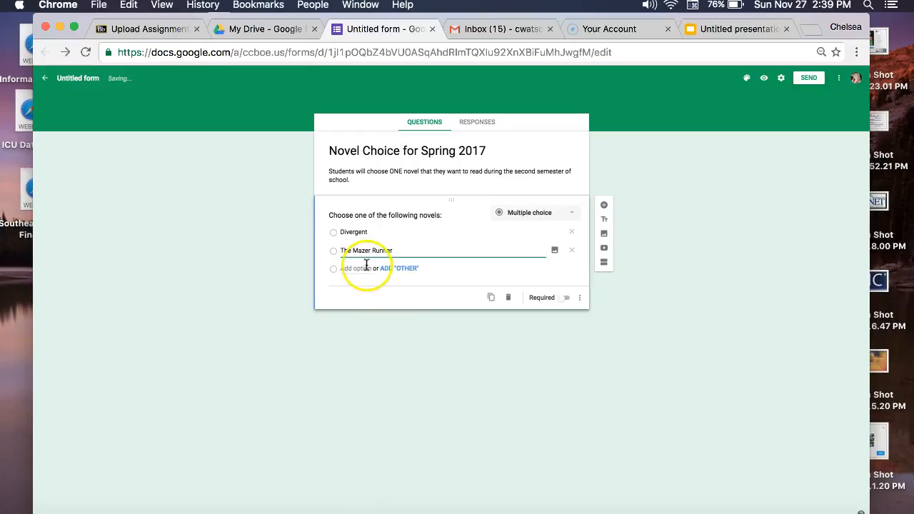
left_click(364, 267)
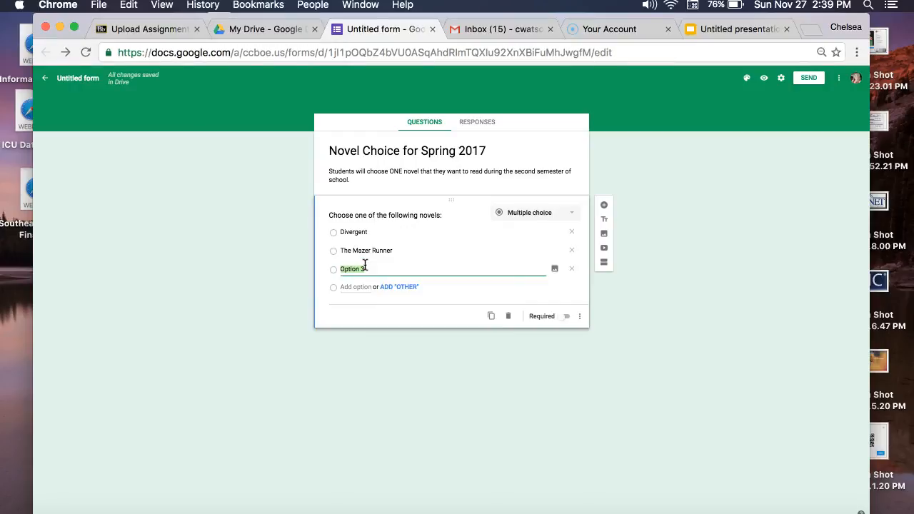
type("Harry Potter")
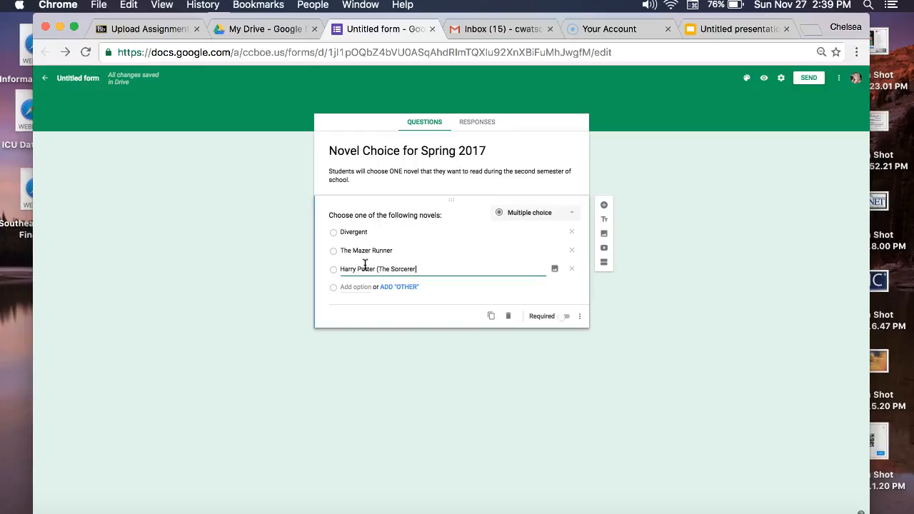
type("(The Sorcerer's Stone")
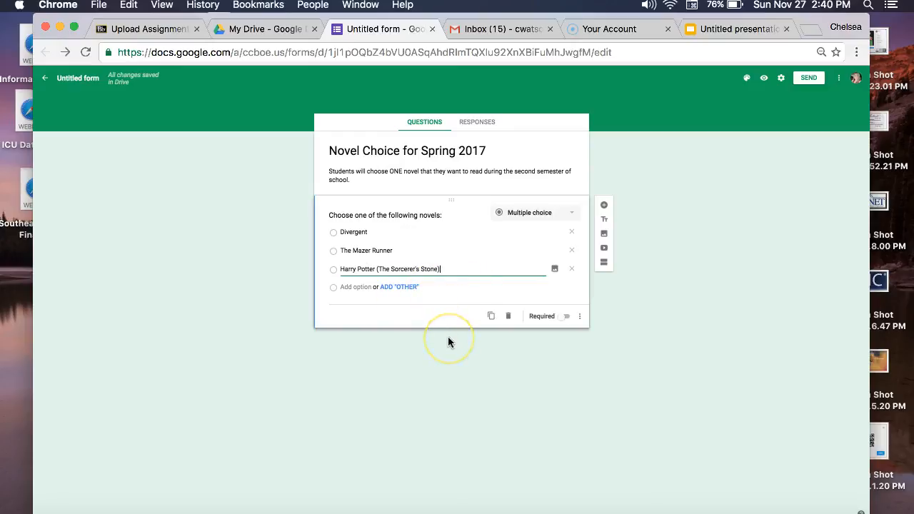
- Add a fourth answer option with filler text to the novel question and remove it again
left_click(360, 288)
type("jskenrewoanf")
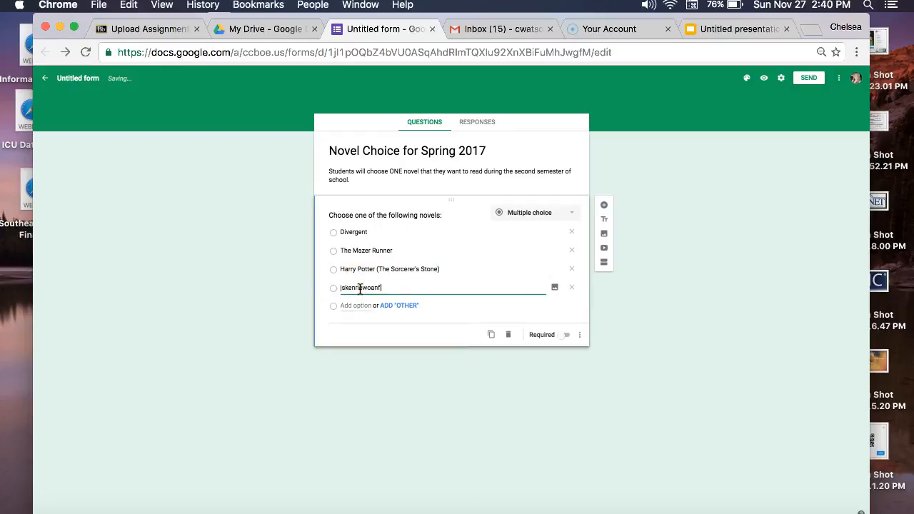
left_click(572, 288)
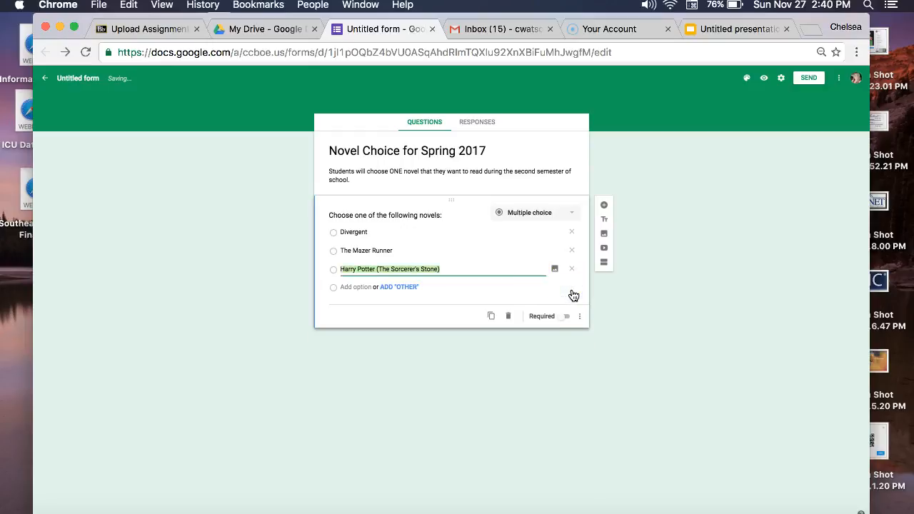
- Move the Harry Potter option to the first place in the novel question's answer list
left_click_drag(320, 268, 322, 227)
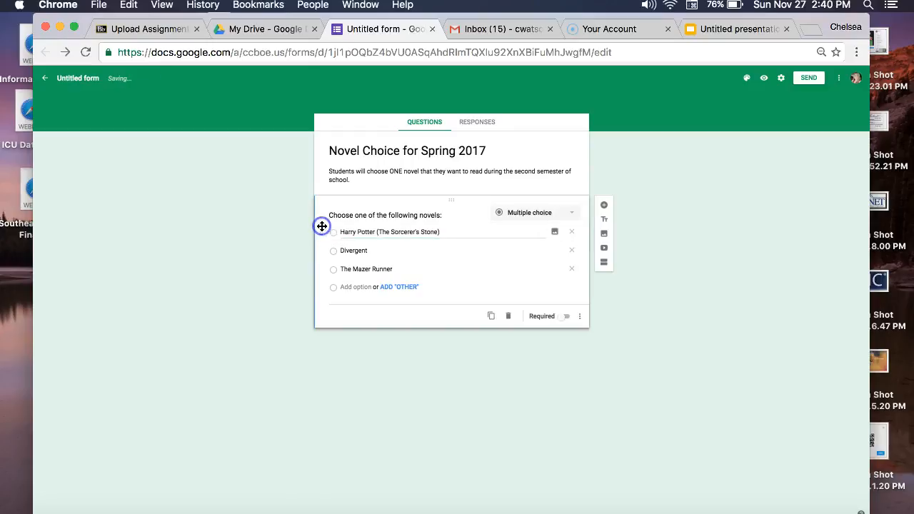
left_click(394, 269)
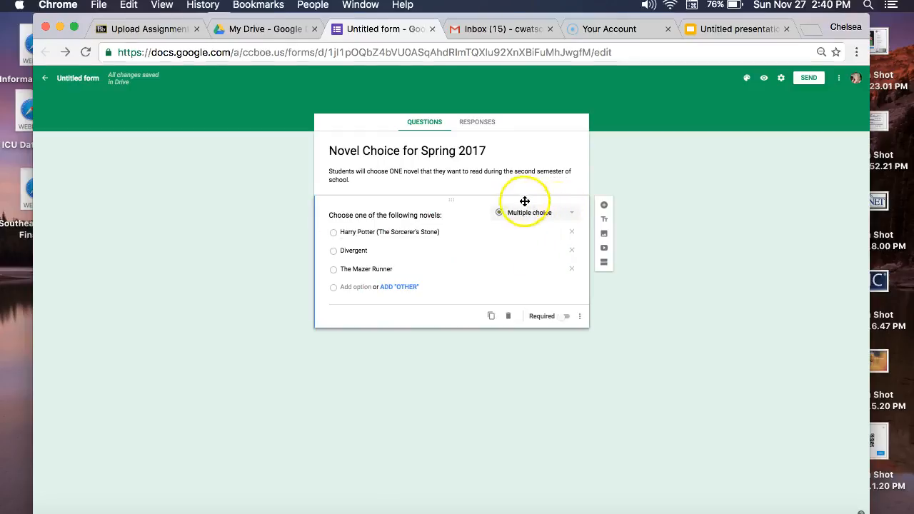
- Change the novel question's type to Checkboxes and make the question required
left_click(545, 218)
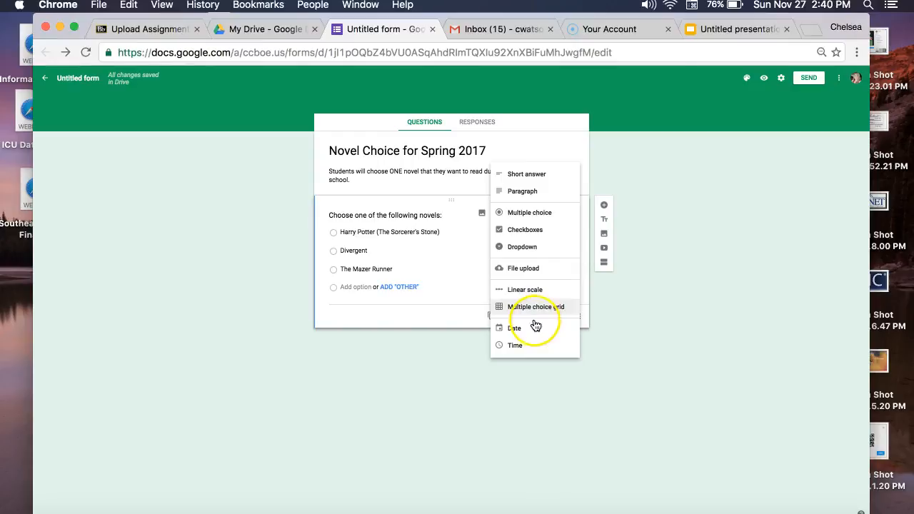
left_click(526, 231)
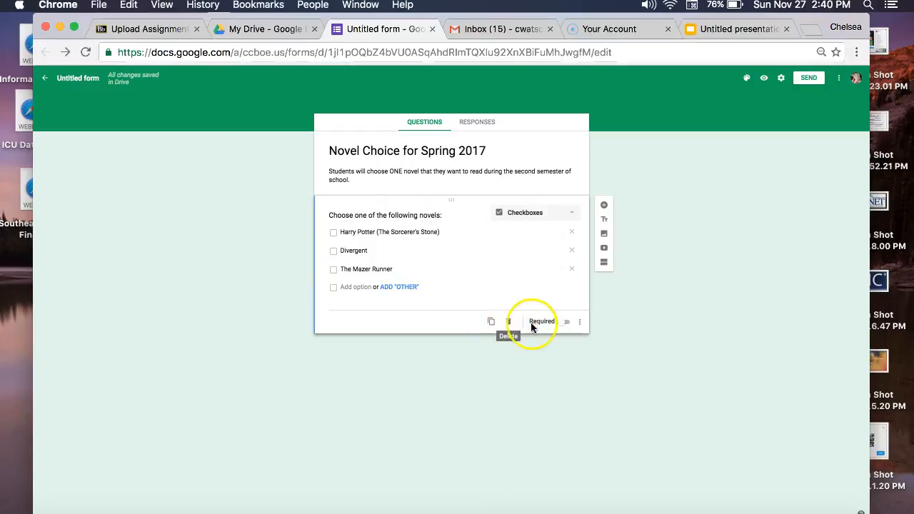
left_click(564, 324)
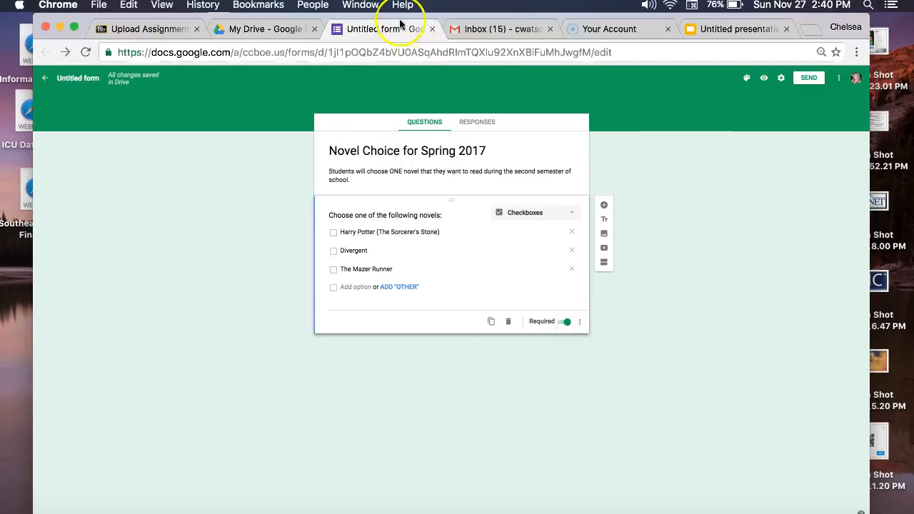
- Name the form file "Novel Choice for Spring 2017 (8th Graders)"
left_click(83, 74)
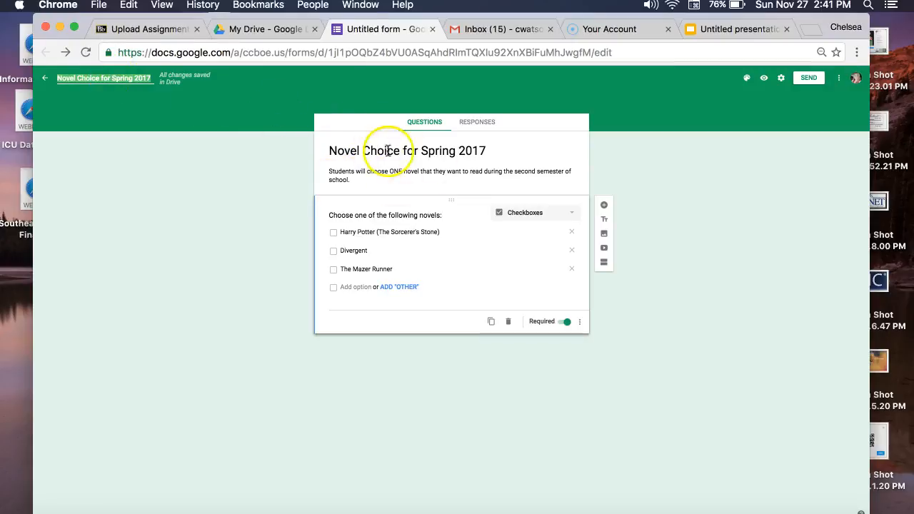
left_click(110, 81)
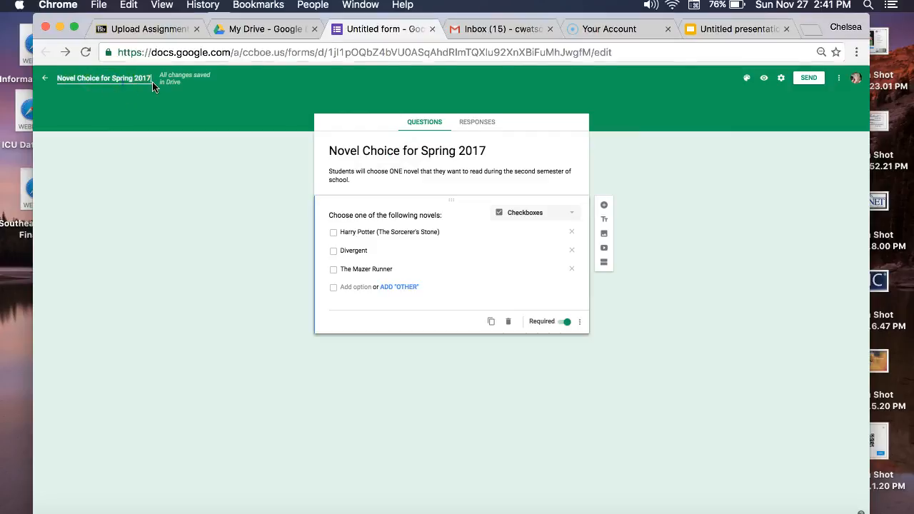
type("(8th Grad")
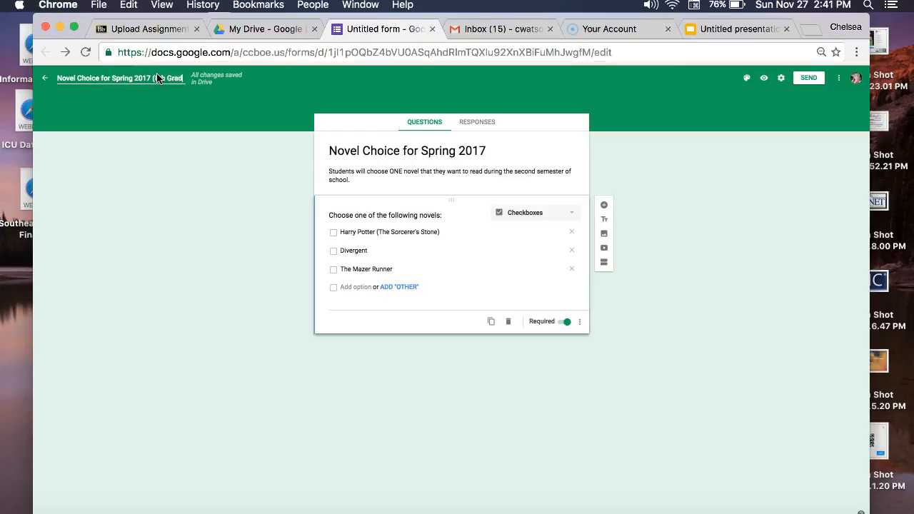
type("ers)")
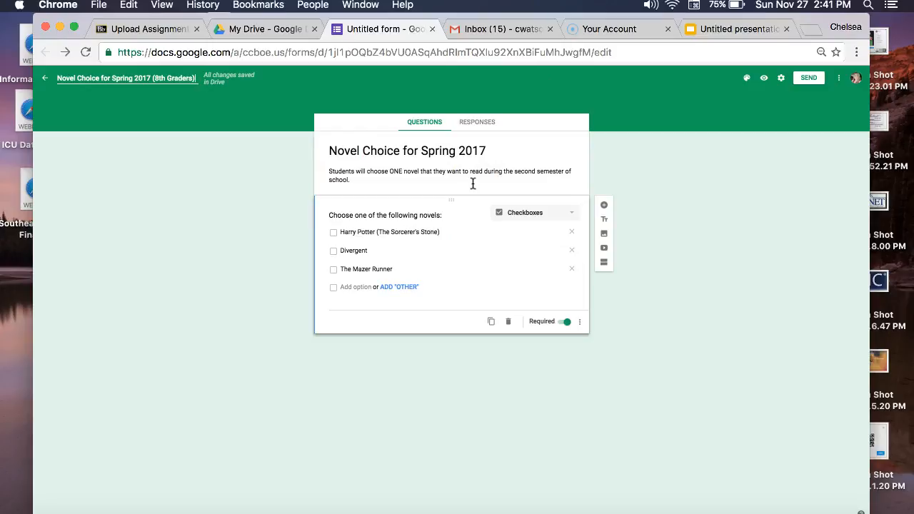
- Check the form's responses and preview the form as respondents see it, returning to the editor
left_click(468, 120)
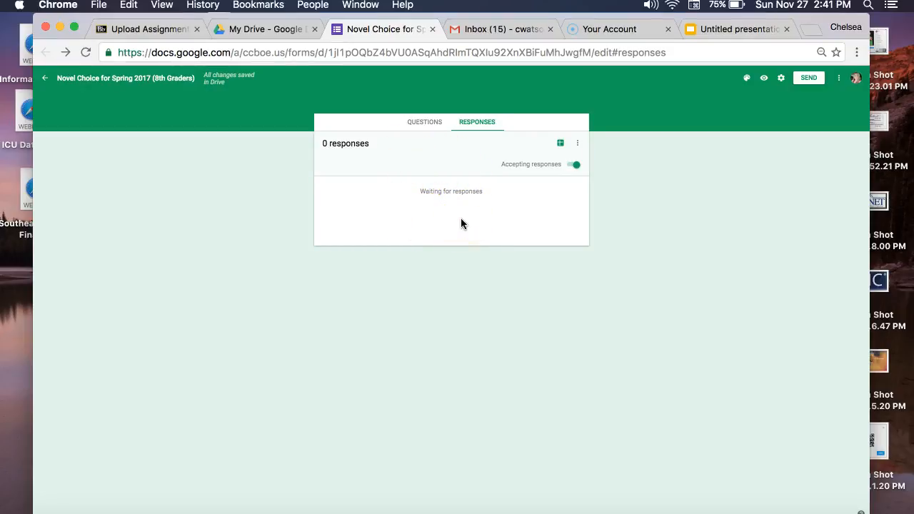
left_click(764, 78)
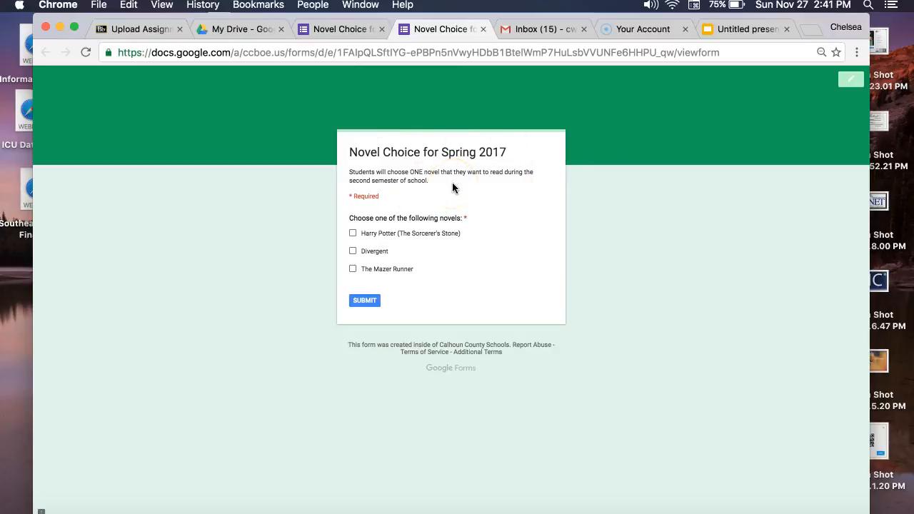
left_click(846, 82)
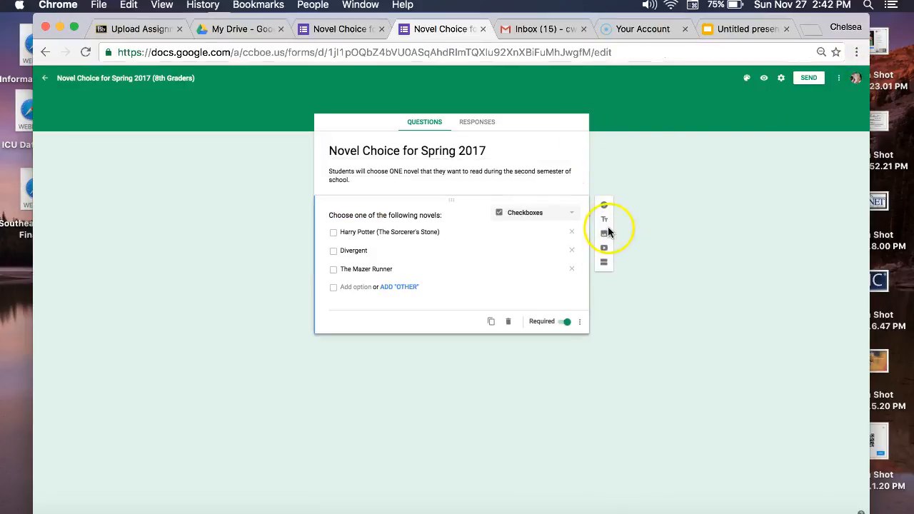
- Insert an image of stacked colourful book spines below the novel question, found with a Google image search for "Novels"
left_click(606, 232)
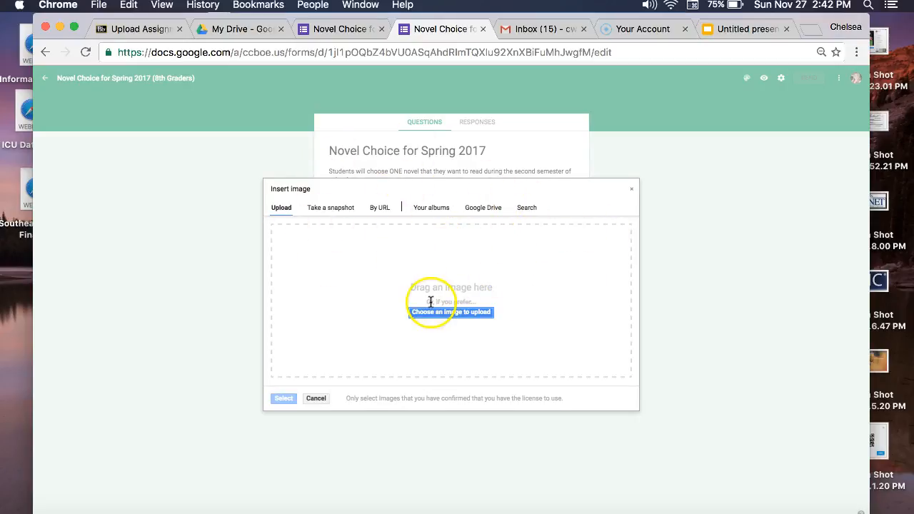
left_click(523, 207)
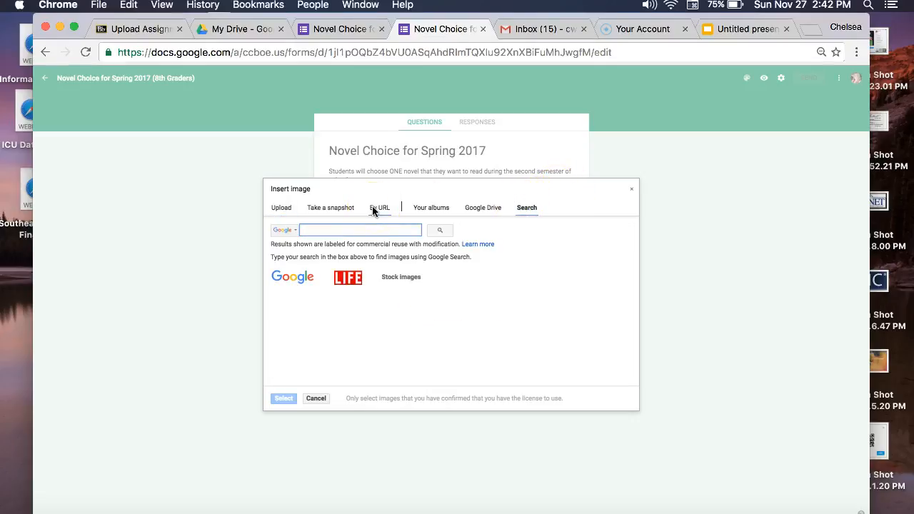
type("Novels")
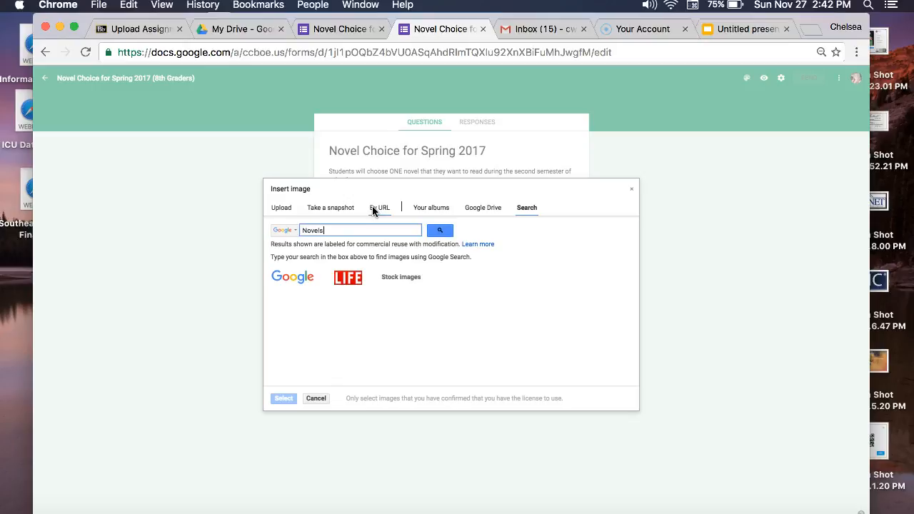
key("Return")
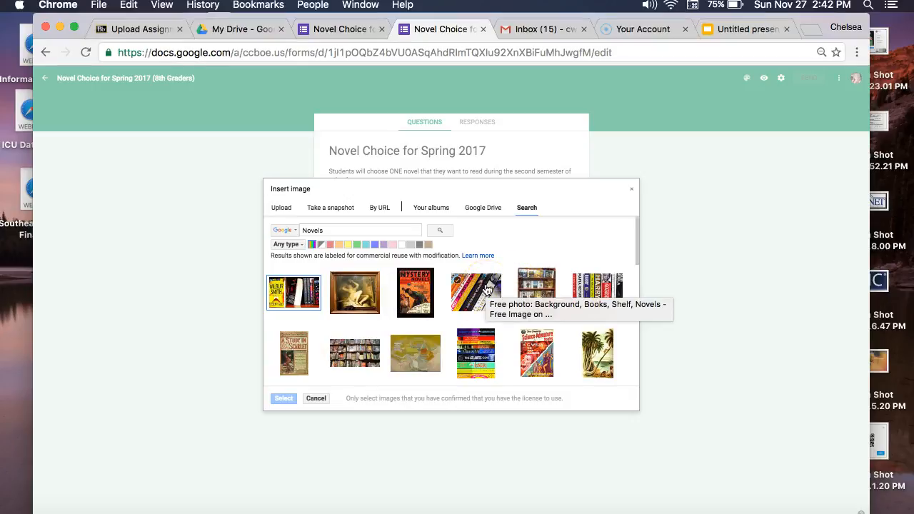
left_click(465, 353)
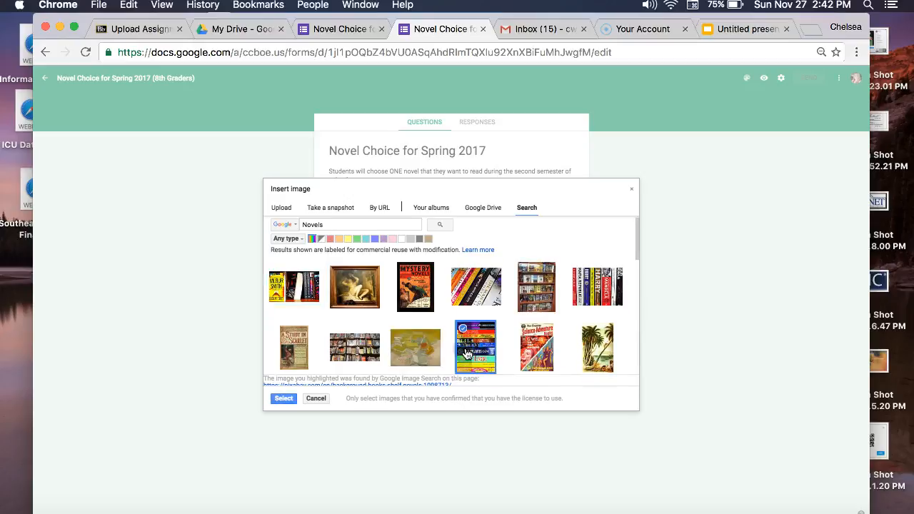
left_click(282, 399)
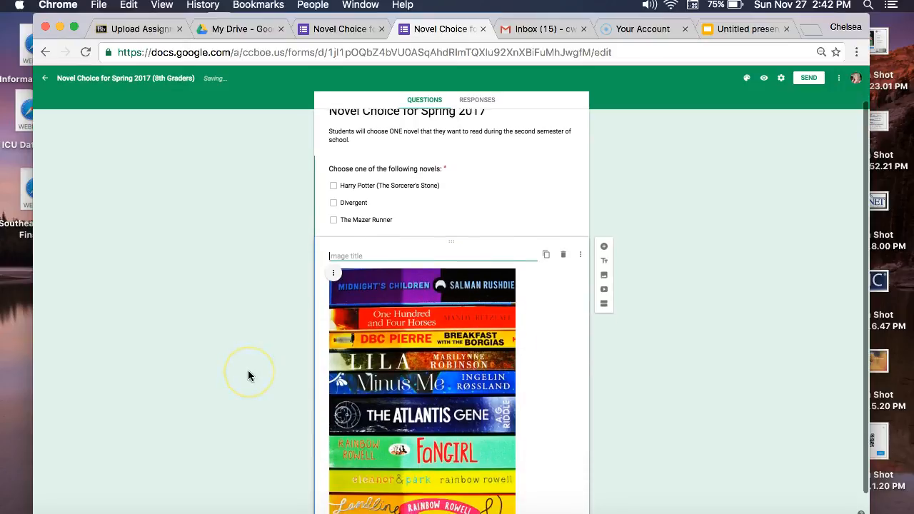
scroll(248, 372, "up", 2)
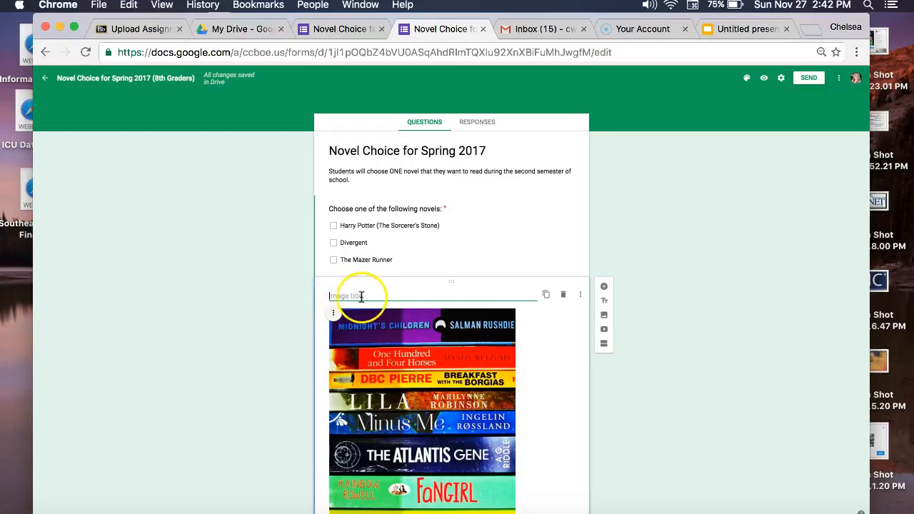
scroll(367, 350, "down", 2)
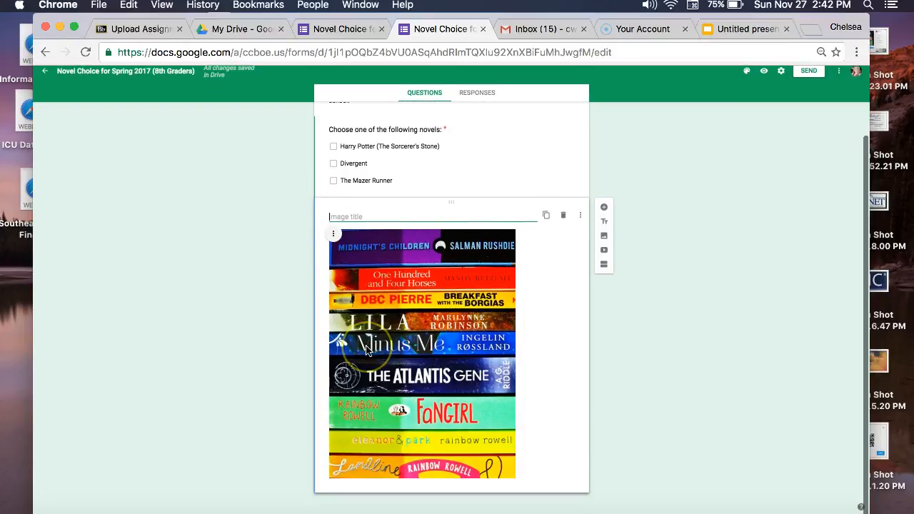
scroll(368, 349, "up", 2)
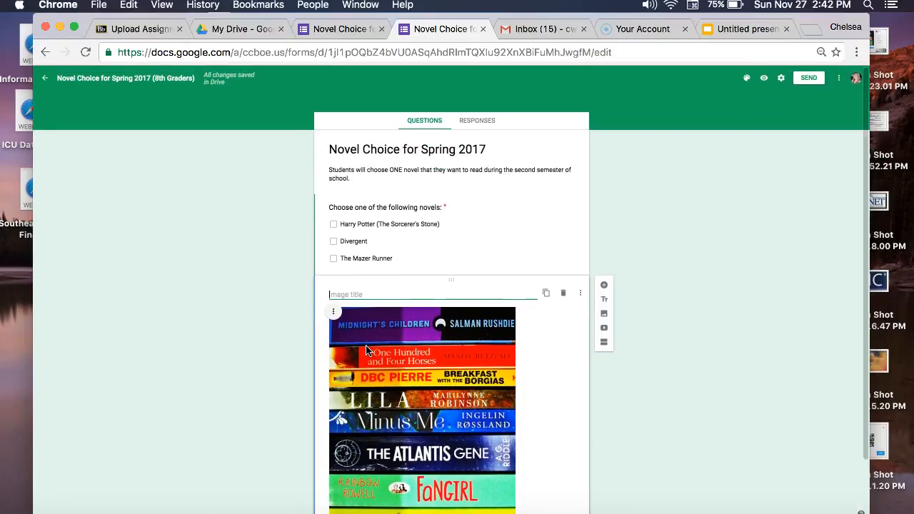
- Set the form to collect email addresses, offer response receipts if the respondent requests it, and limit each person to 1 response
left_click(782, 80)
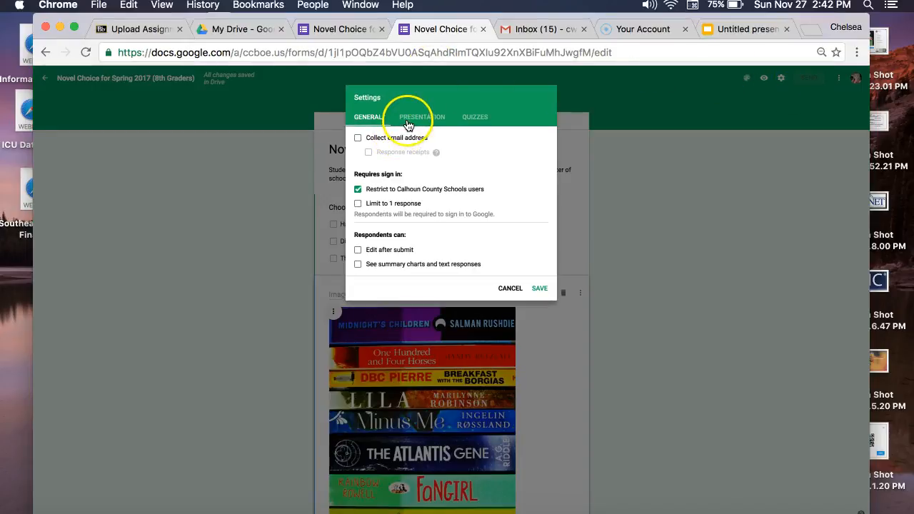
left_click(357, 140)
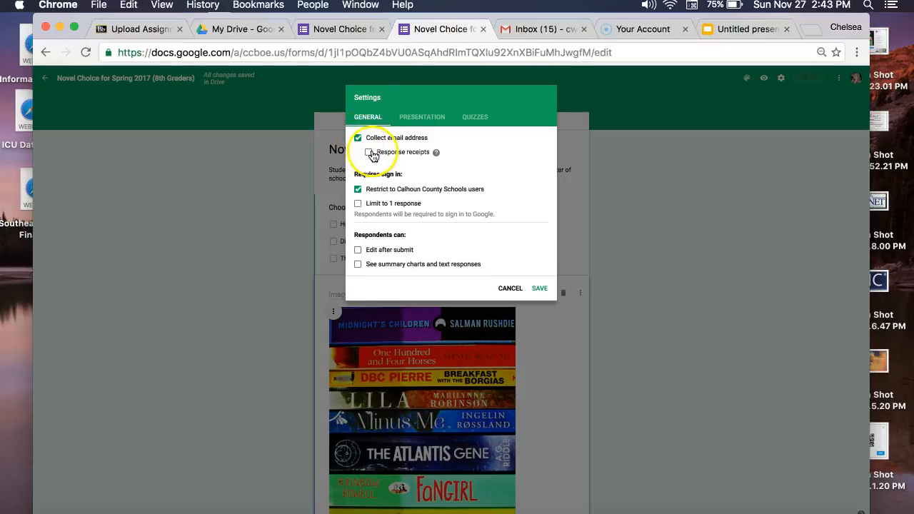
left_click(369, 152)
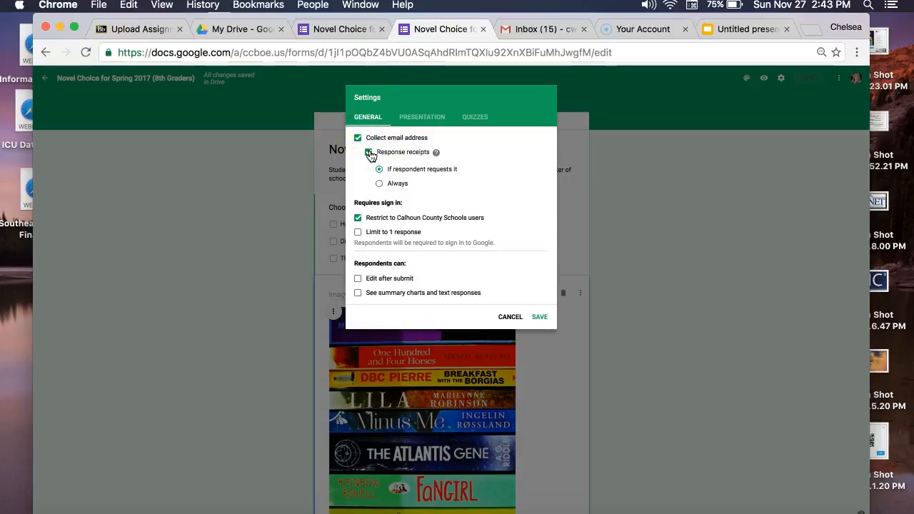
left_click(358, 233)
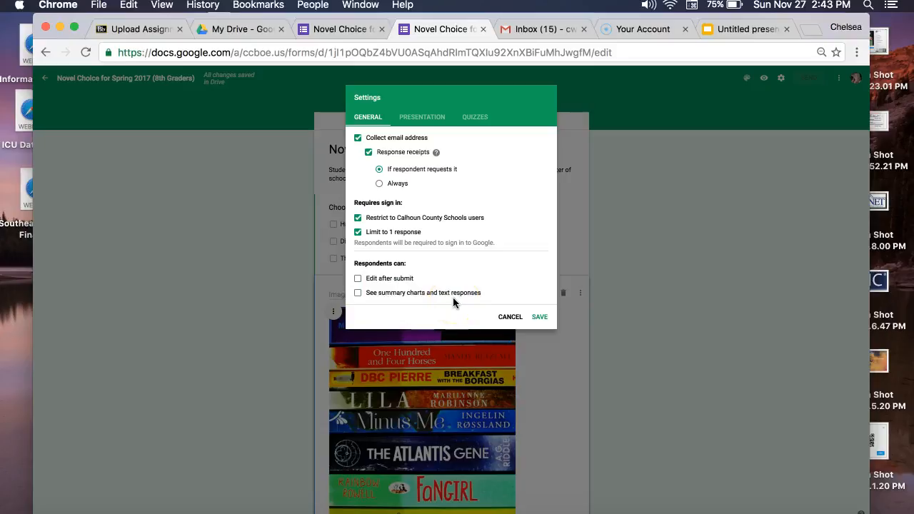
- Look through the presentation and quiz settings, switching the quiz option on and off again
left_click(411, 127)
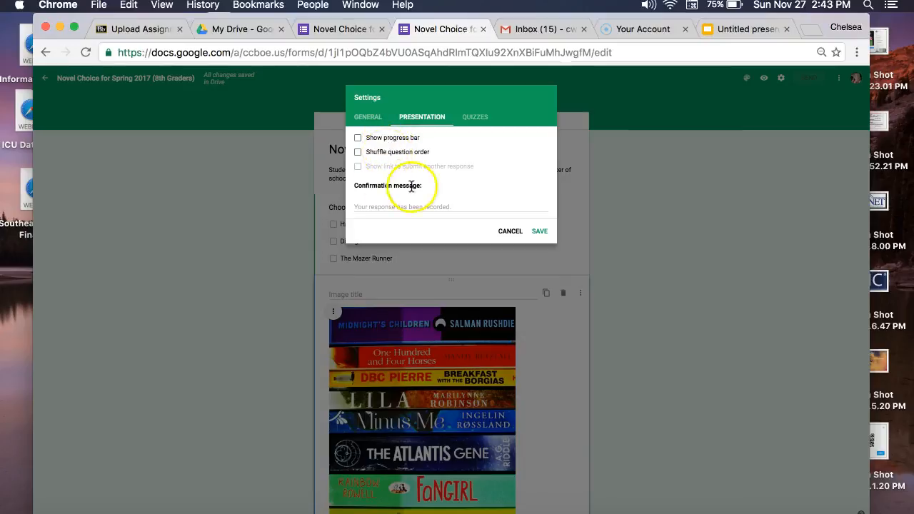
left_click(476, 118)
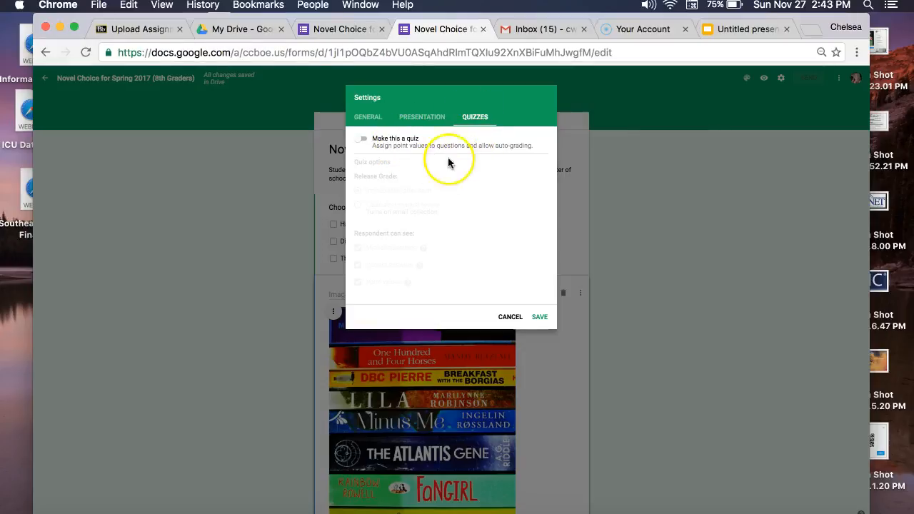
left_click(362, 142)
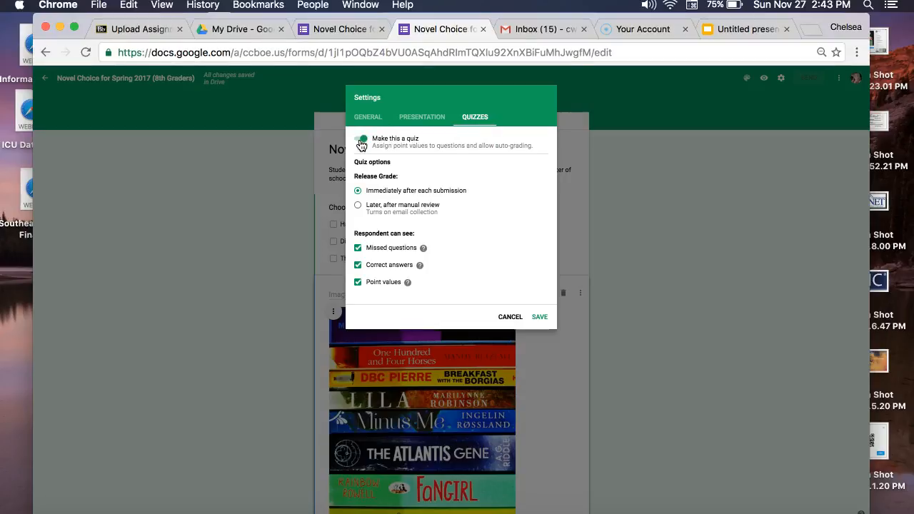
left_click(360, 142)
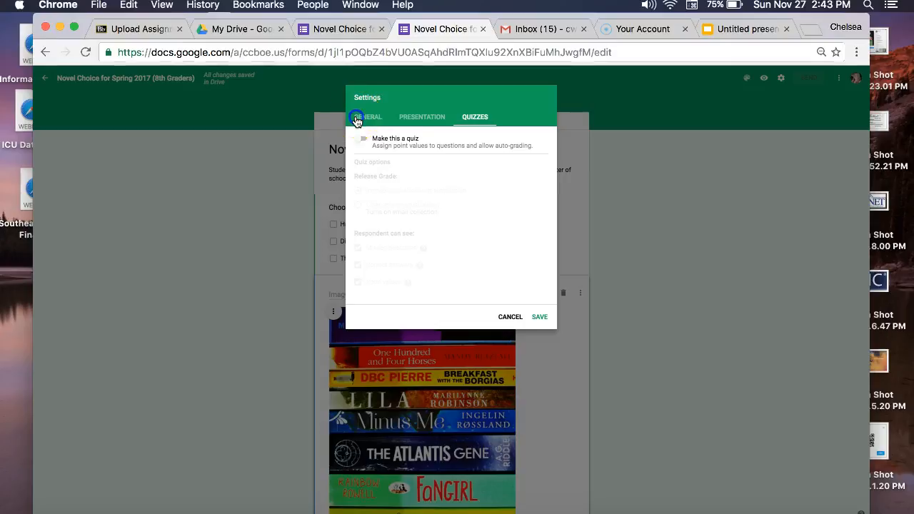
- Return to the general settings and save the form settings
left_click(364, 117)
left_click(539, 316)
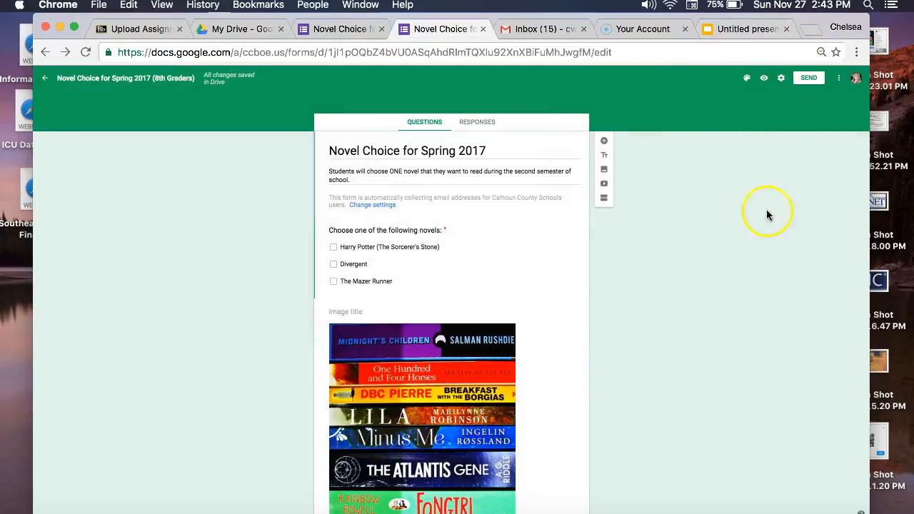
- Shorten the form's shareable link and copy it
left_click(806, 79)
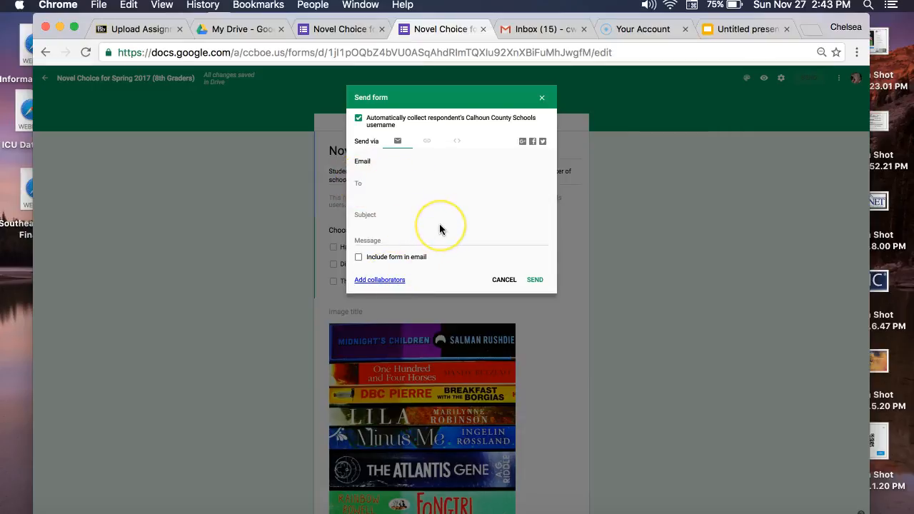
left_click(427, 142)
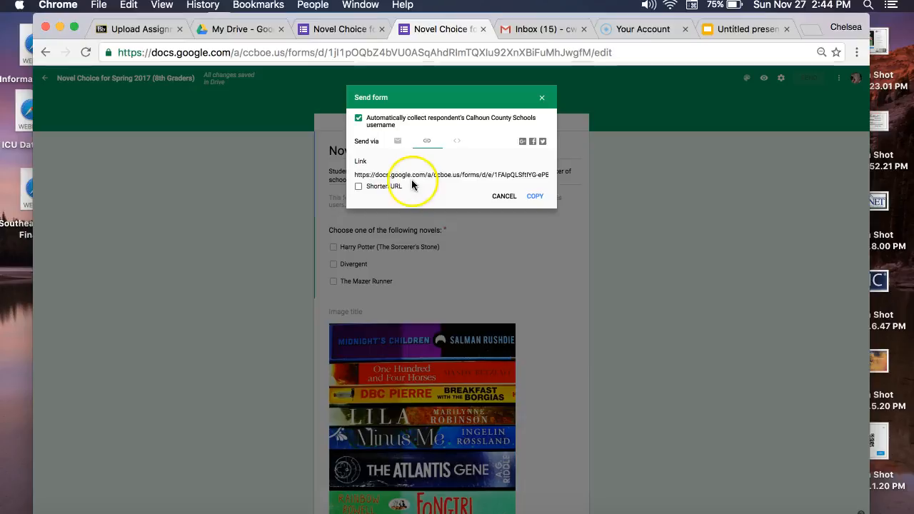
left_click(358, 186)
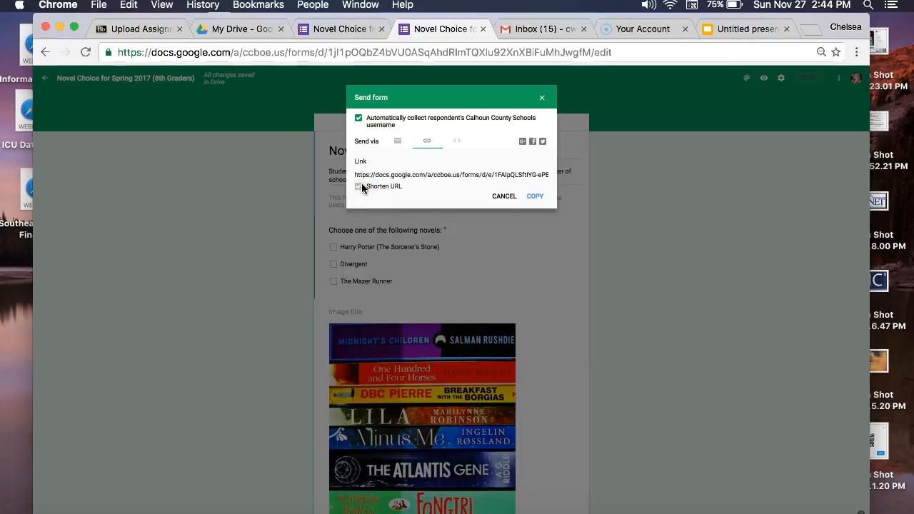
left_click(535, 197)
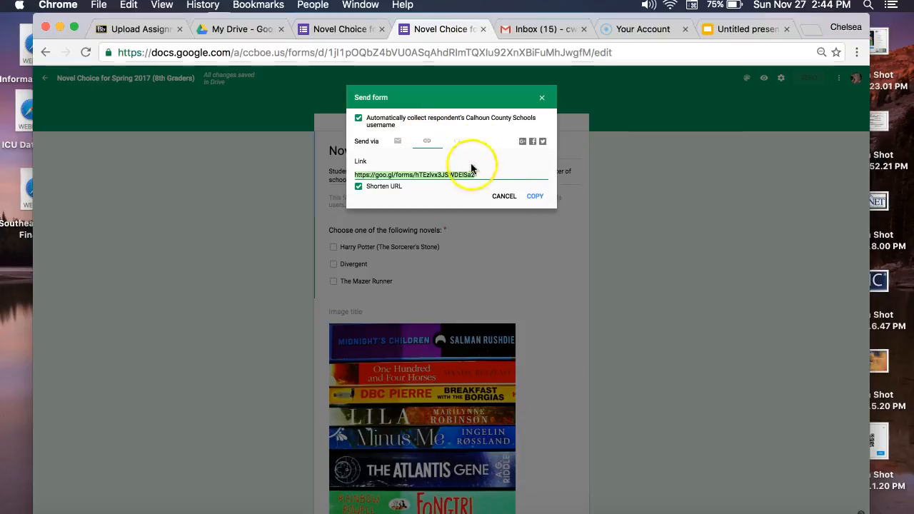
- View the HTML embed code for the form and close the sending options
left_click(460, 142)
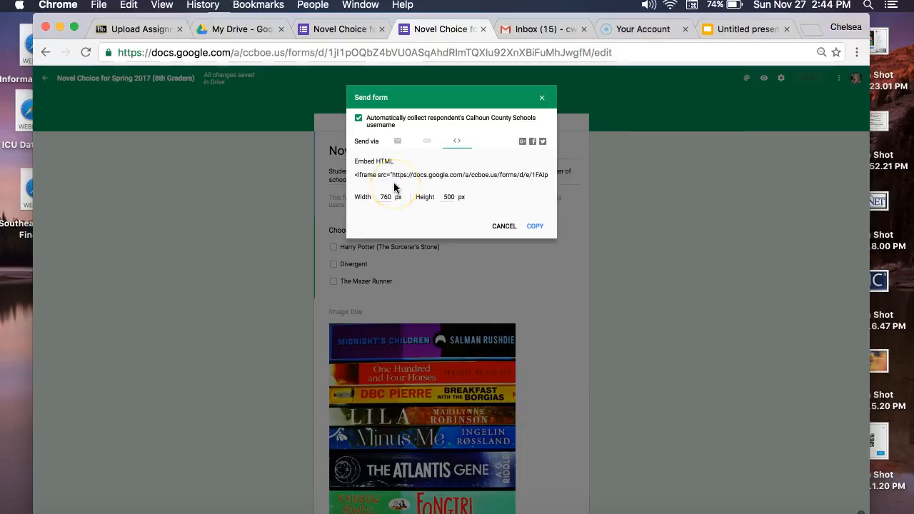
left_click(542, 100)
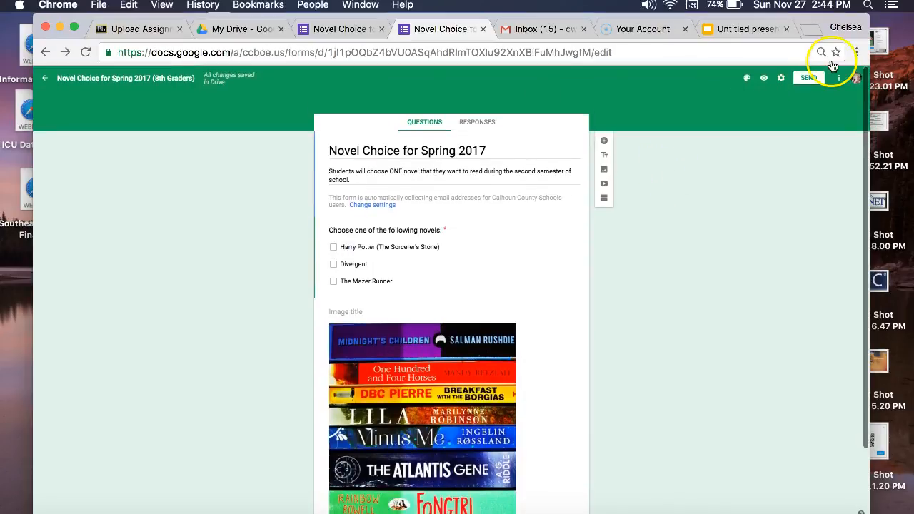
scroll(528, 210, "down", 2)
scroll(528, 212, "up", 2)
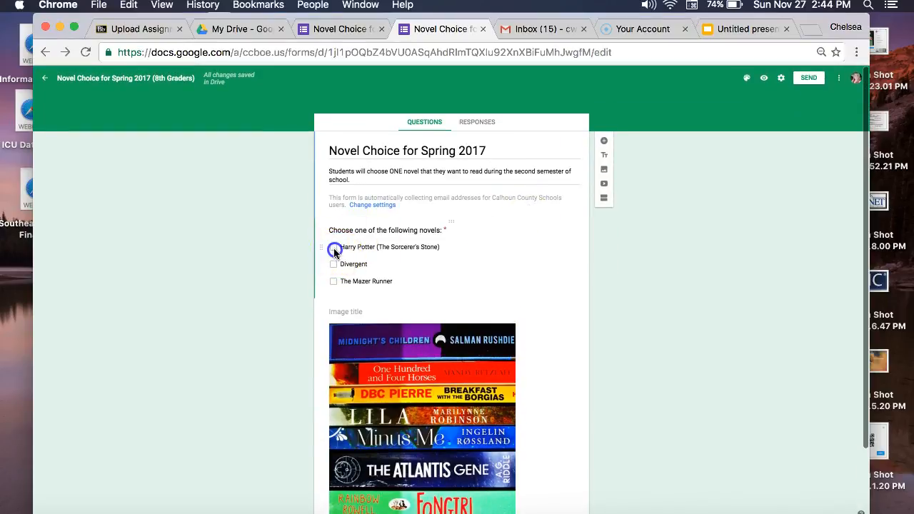
- Preview the form, choose Divergent as the novel, request a copy of the responses and submit the form
left_click(763, 78)
scroll(602, 277, "down", 2)
scroll(602, 277, "up", 2)
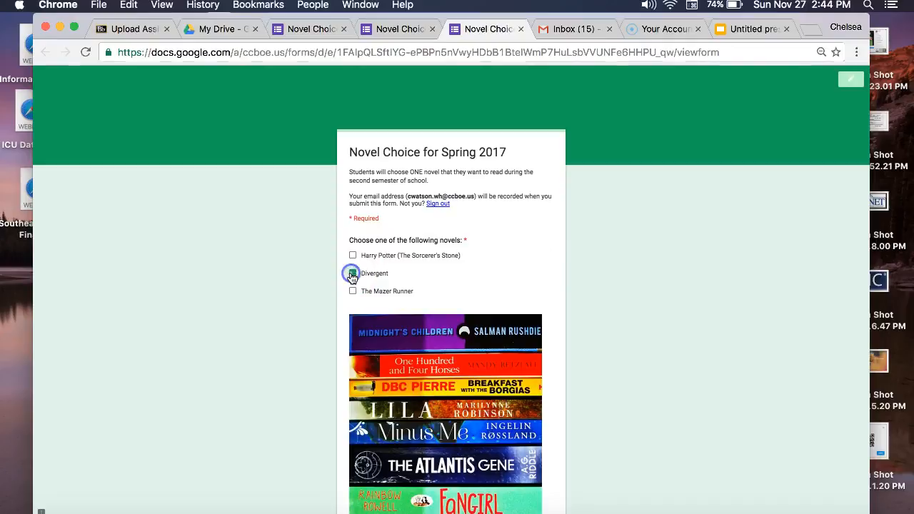
scroll(351, 277, "down", 5)
left_click(364, 442)
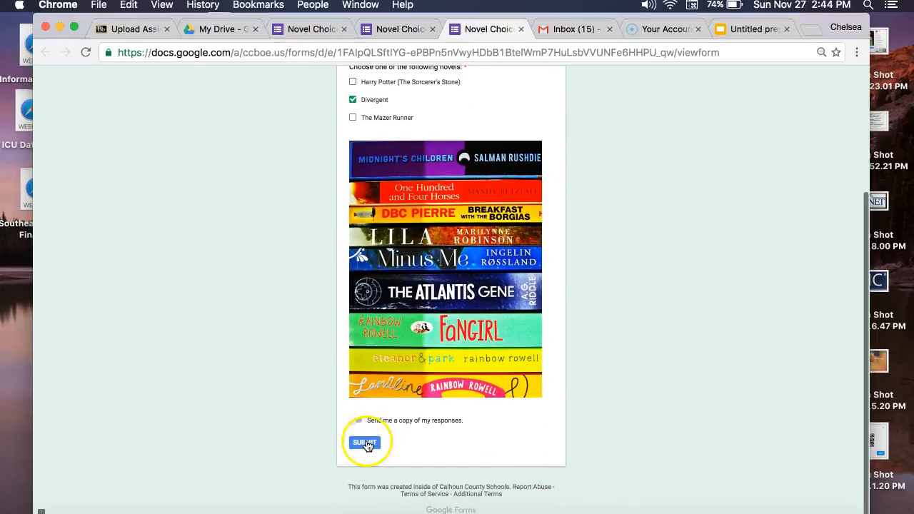
left_click(356, 422)
left_click(361, 444)
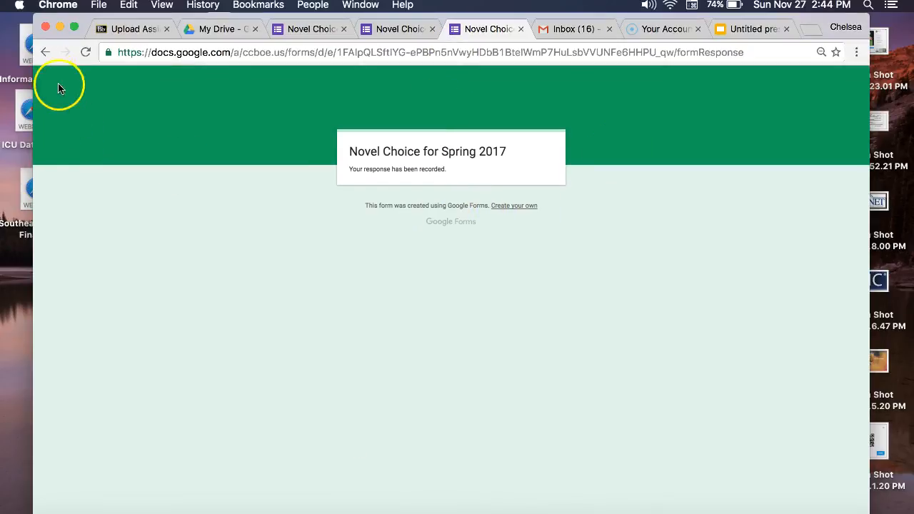
- Try to reopen the submitted form for a second response, and return to the editor to look at its additional options
left_click(46, 53)
left_click(45, 53)
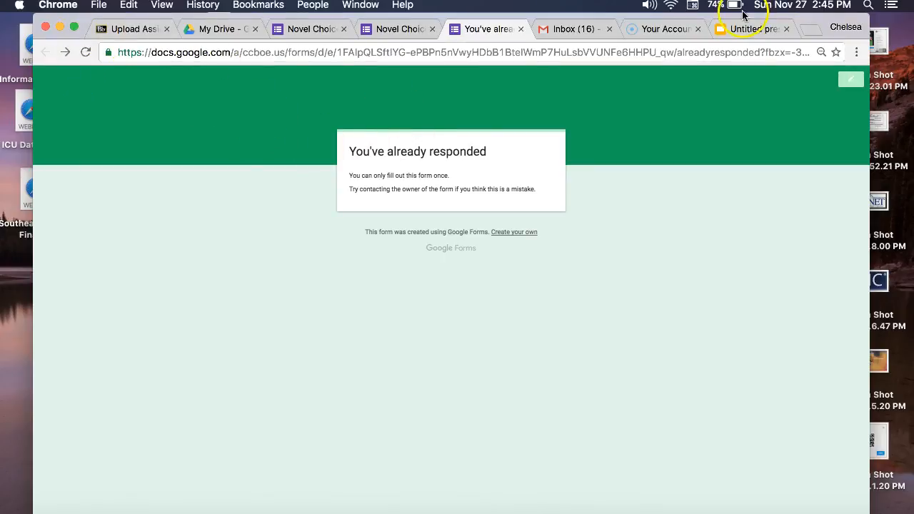
left_click(411, 30)
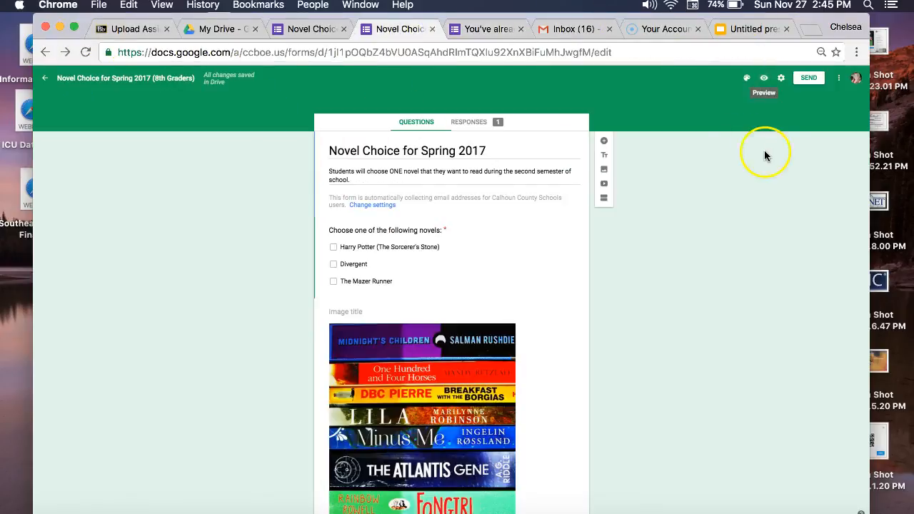
left_click(839, 79)
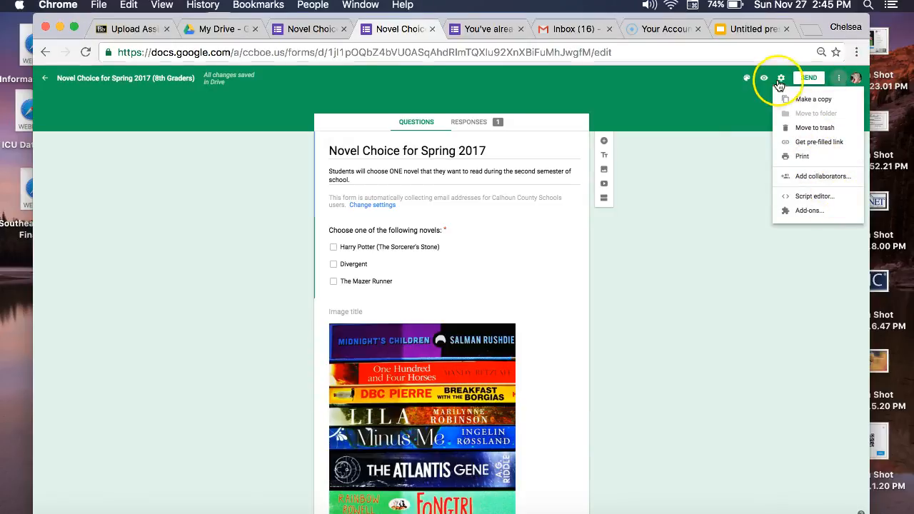
left_click(780, 80)
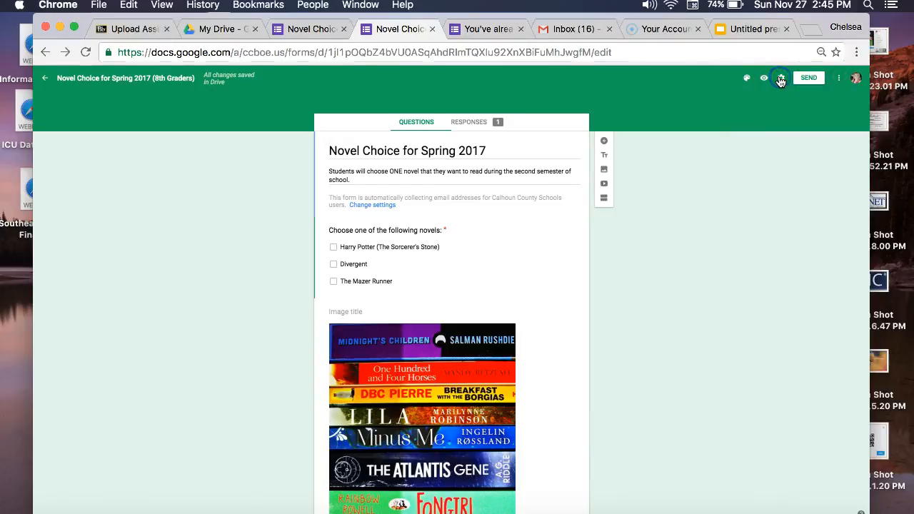
- Examine the form's response summary chart and the individual response
left_click(467, 123)
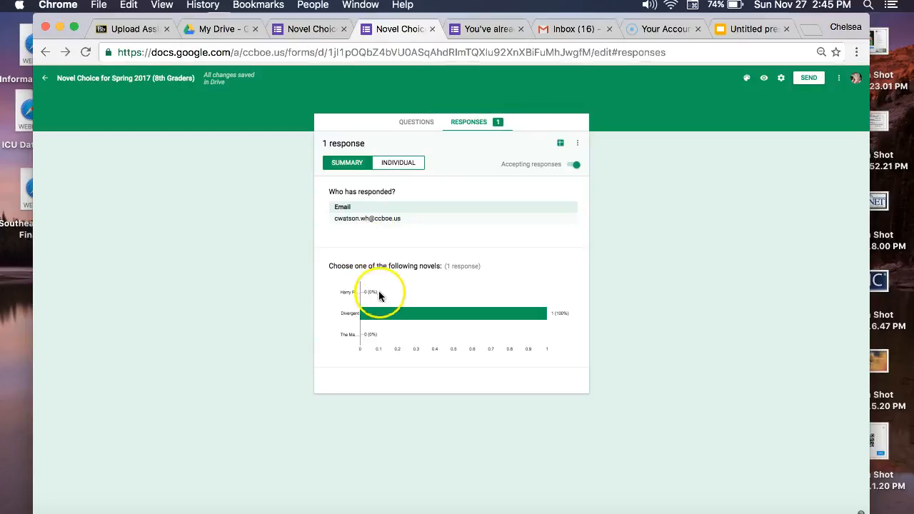
mouse_move(490, 309)
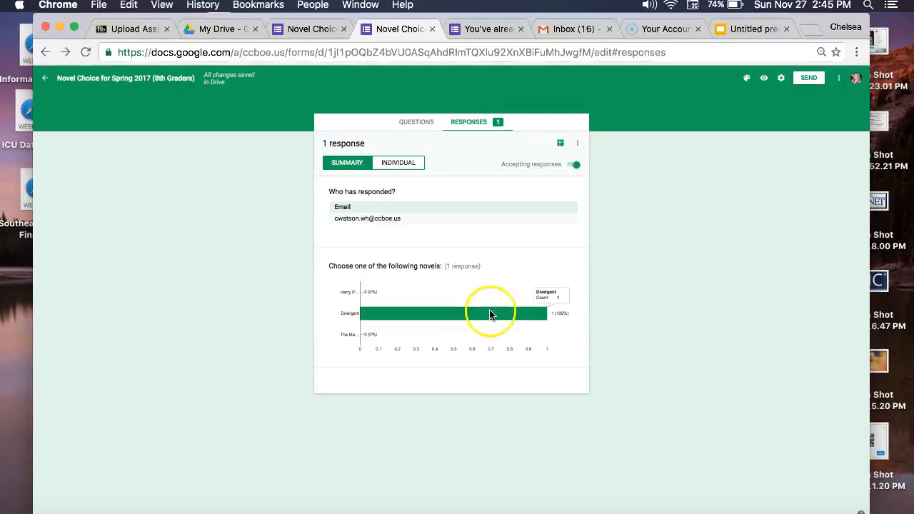
left_click(402, 164)
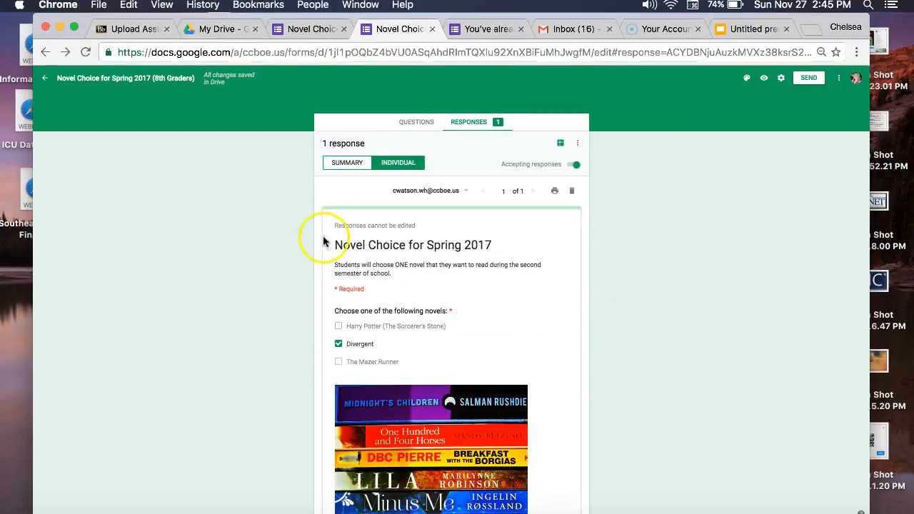
- Return from the individual response to the response summary and create a new spreadsheet as the destination for the form's responses
scroll(326, 238, "down", 5)
scroll(328, 236, "up", 5)
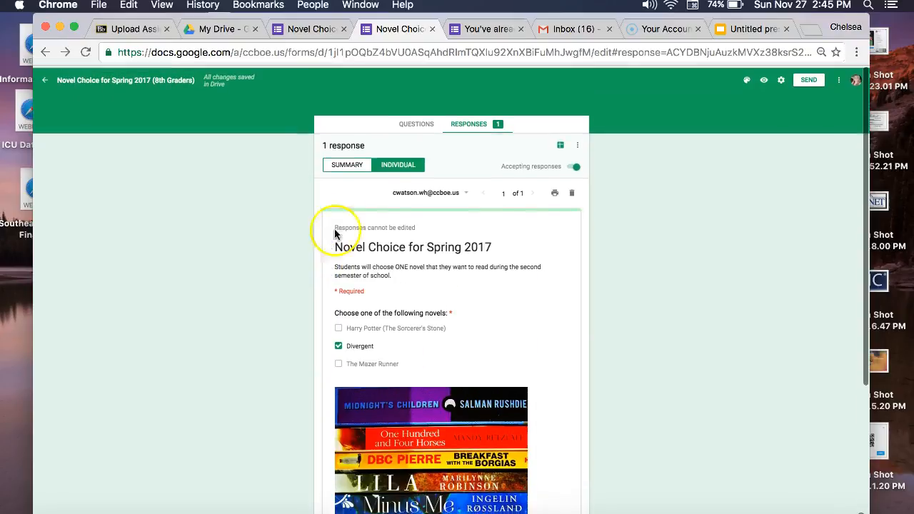
left_click(354, 164)
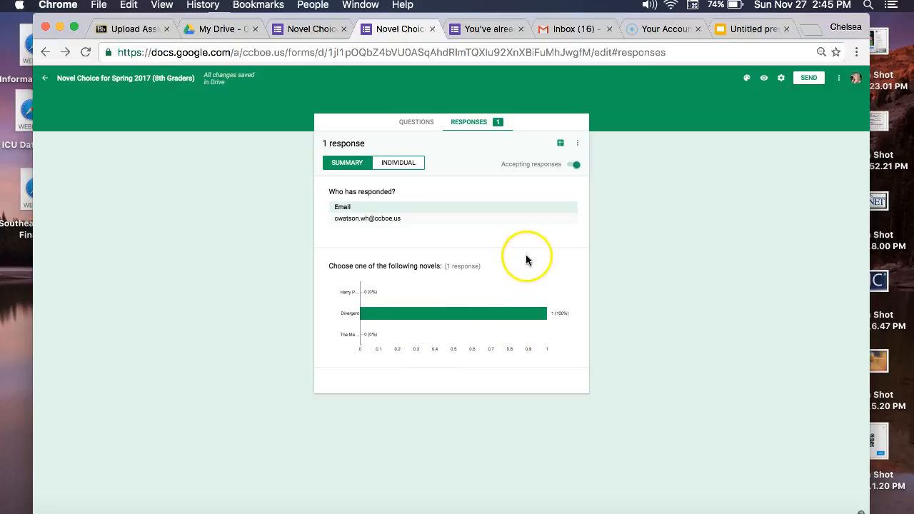
left_click(561, 145)
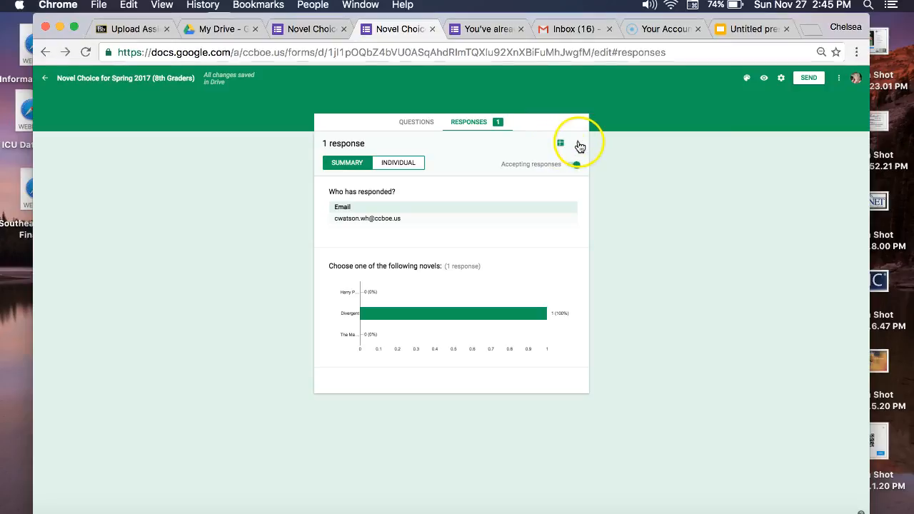
left_click(554, 143)
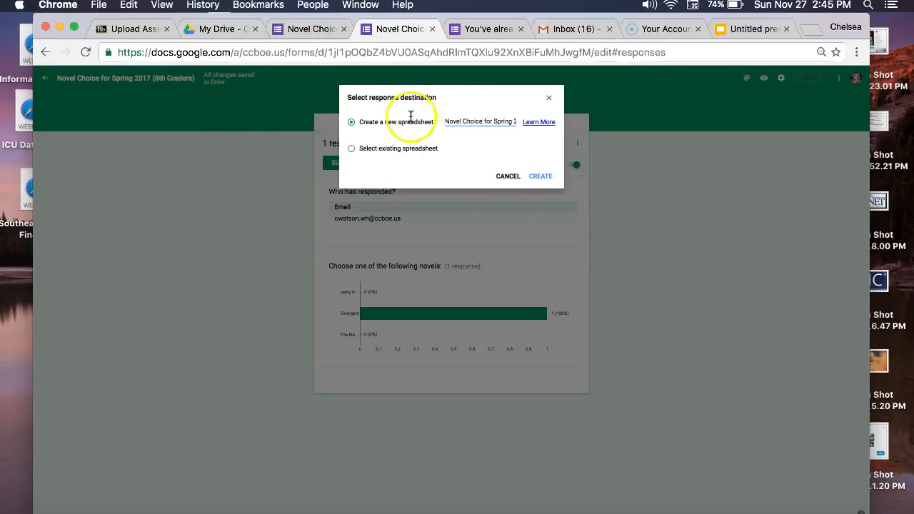
left_click(541, 176)
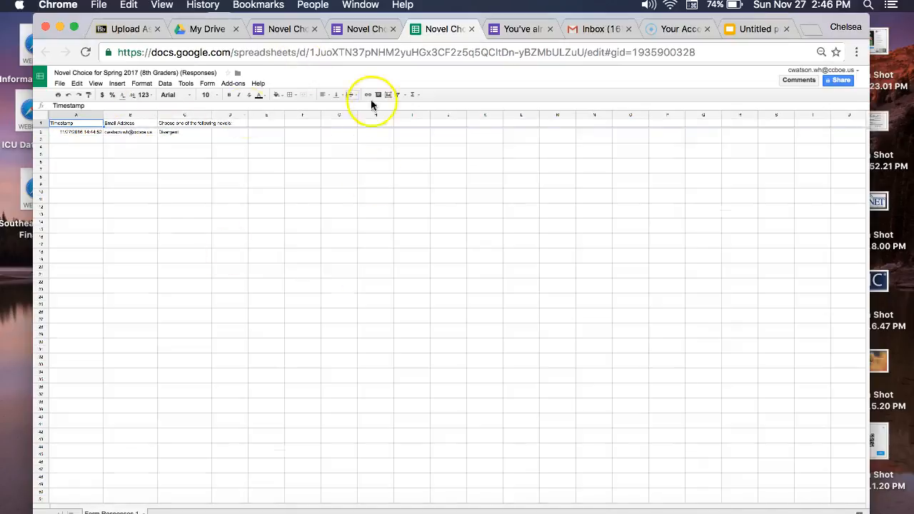
- Go to the Google Forms home page, create a form from the Exit Ticket template, and switch to My Drive in Google Drive
left_click(271, 31)
left_click(43, 79)
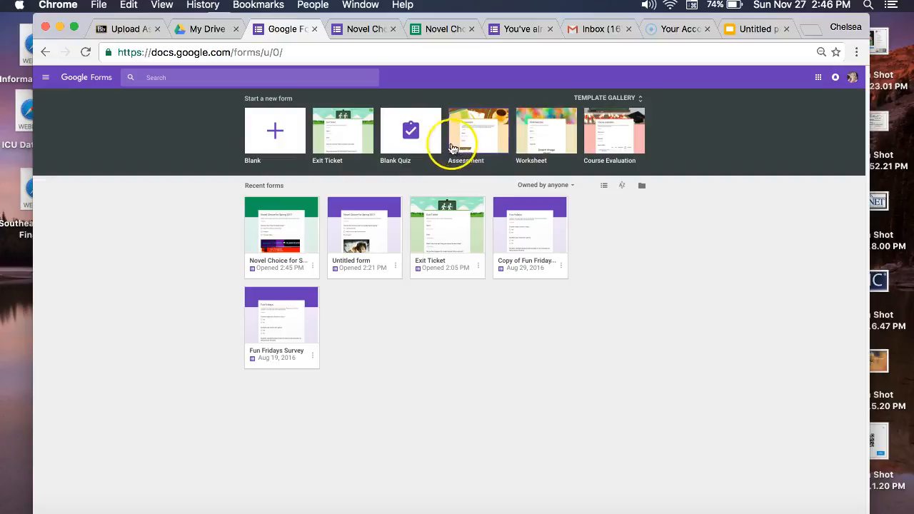
left_click(324, 132)
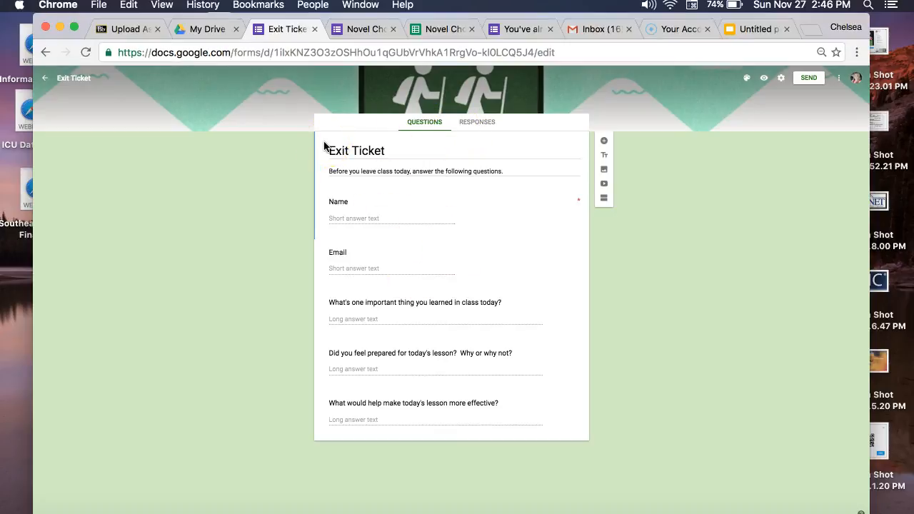
left_click(363, 254)
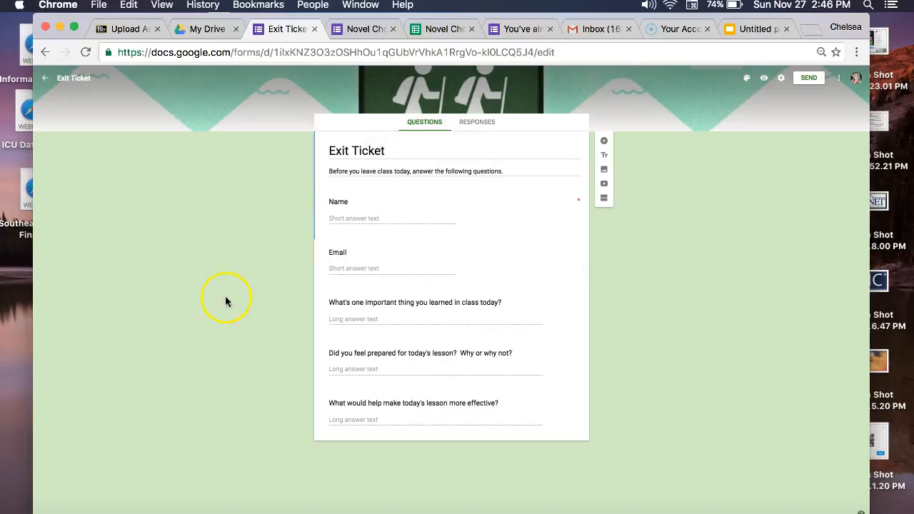
left_click(207, 29)
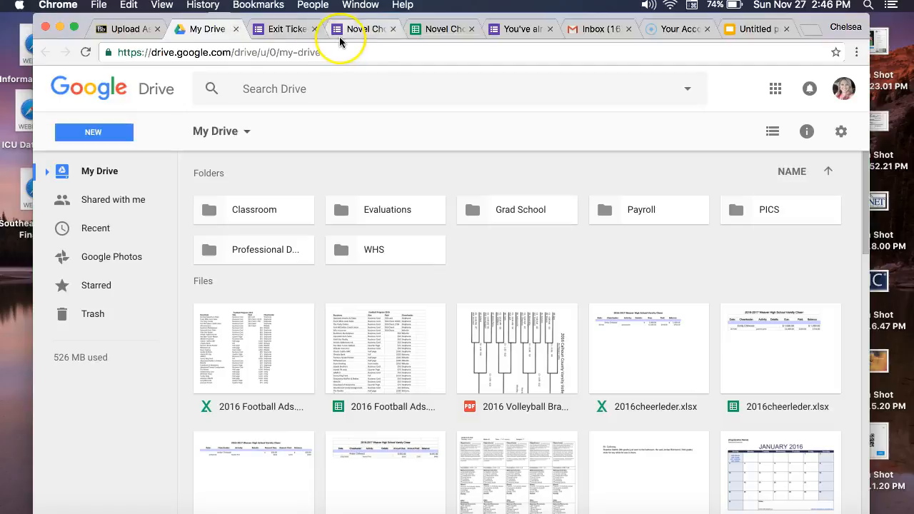